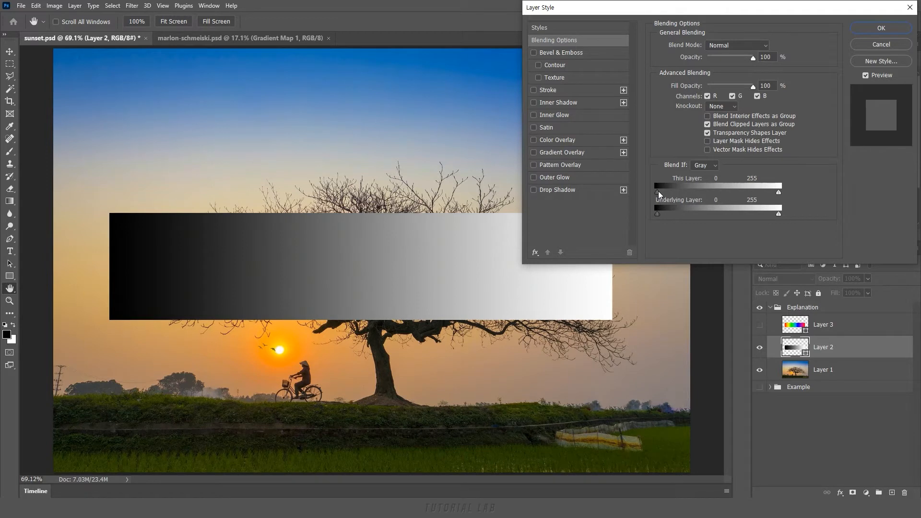
# Try raising the This Layer black Blend If slider of Layer 2 to 69 and to 255, and return it to 0.
pyautogui.moveTo(658, 193); pyautogui.dragTo(691, 192)
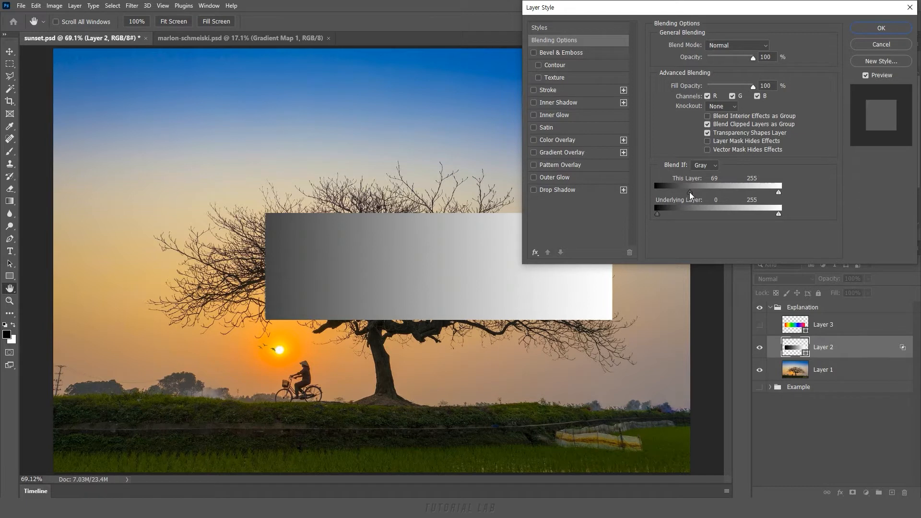
pyautogui.moveTo(689, 193); pyautogui.dragTo(784, 194)
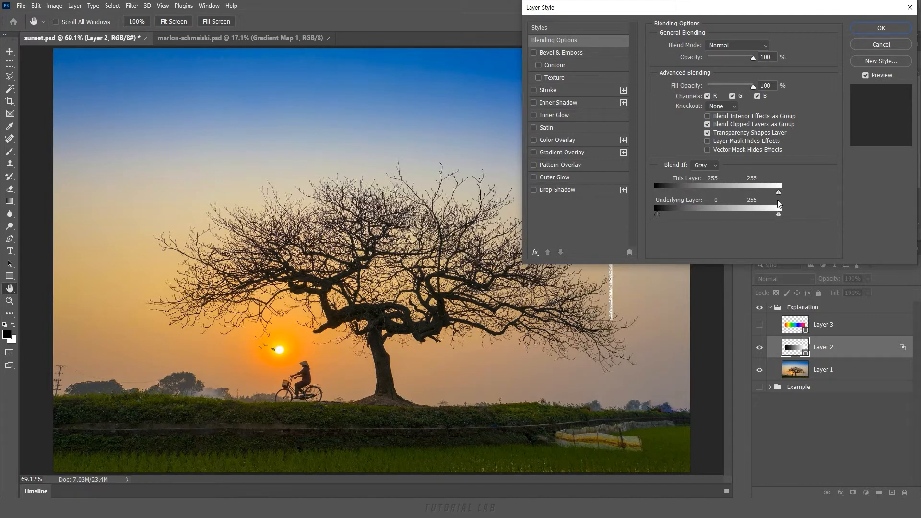
pyautogui.moveTo(776, 192); pyautogui.dragTo(656, 198)
# Try the This Layer white Blend If slider of Layer 2 at 180, 0 and 127.
pyautogui.moveTo(779, 193); pyautogui.dragTo(742, 193)
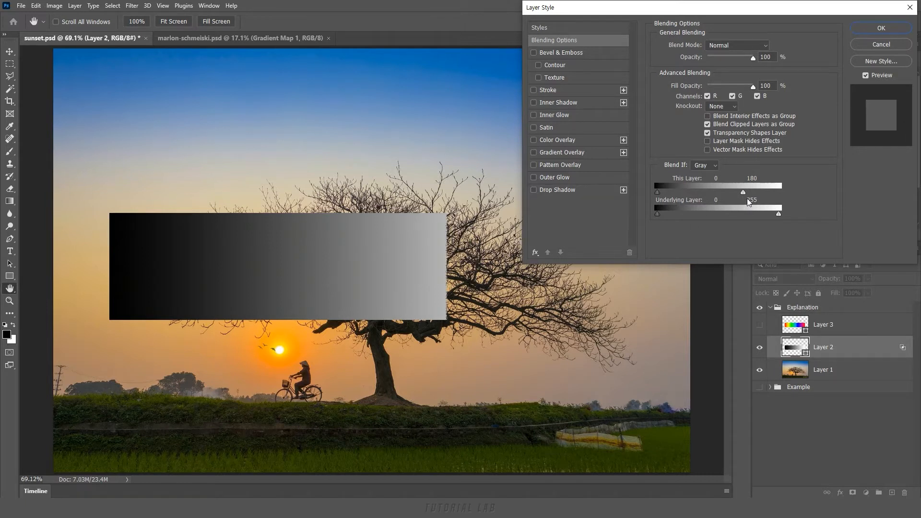
pyautogui.moveTo(743, 190); pyautogui.dragTo(653, 196)
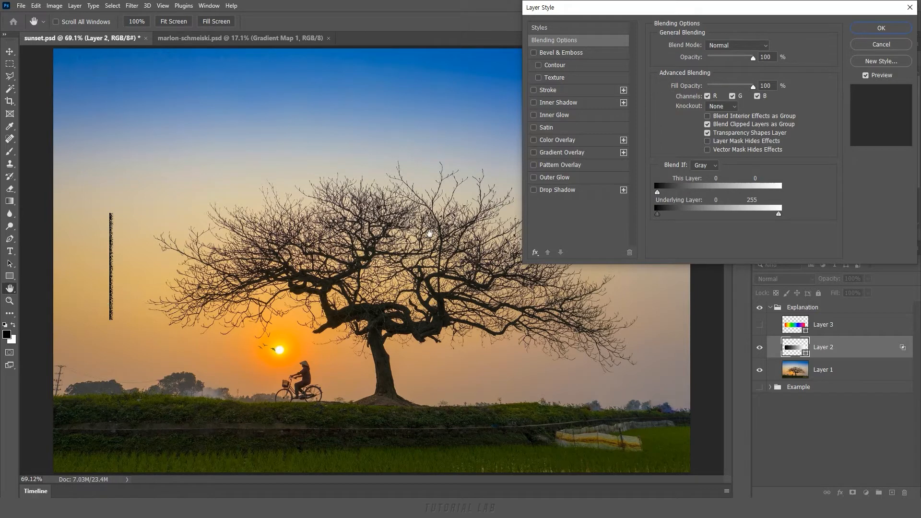
pyautogui.moveTo(657, 192); pyautogui.dragTo(718, 193)
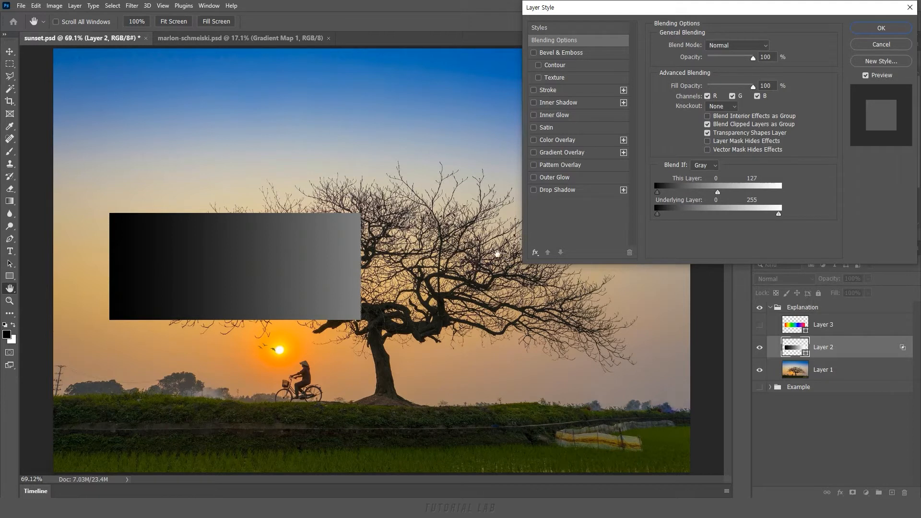
# Split the This Layer white Blend If slider to 107 / 173 for a soft transition, and return it to 255.
pyautogui.press('alt')
pyautogui.keyDown('alt'); pyautogui.click(718, 193); pyautogui.keyUp('alt')
pyautogui.moveTo(717, 192)
pyautogui.mouseDown()
pyautogui.moveTo(701, 193)
pyautogui.moveTo(767, 192)
pyautogui.moveTo(681, 193)
pyautogui.moveTo(707, 193)
pyautogui.mouseUp()
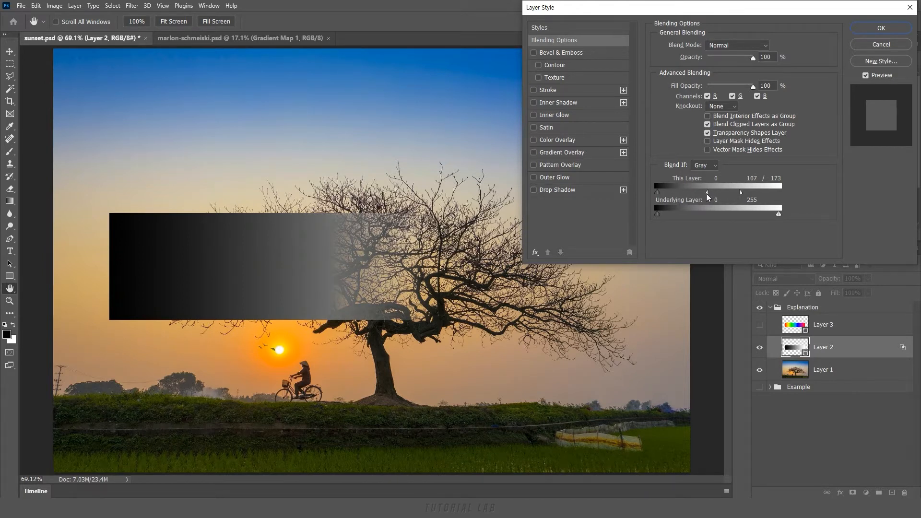
pyautogui.moveTo(706, 194); pyautogui.dragTo(780, 191)
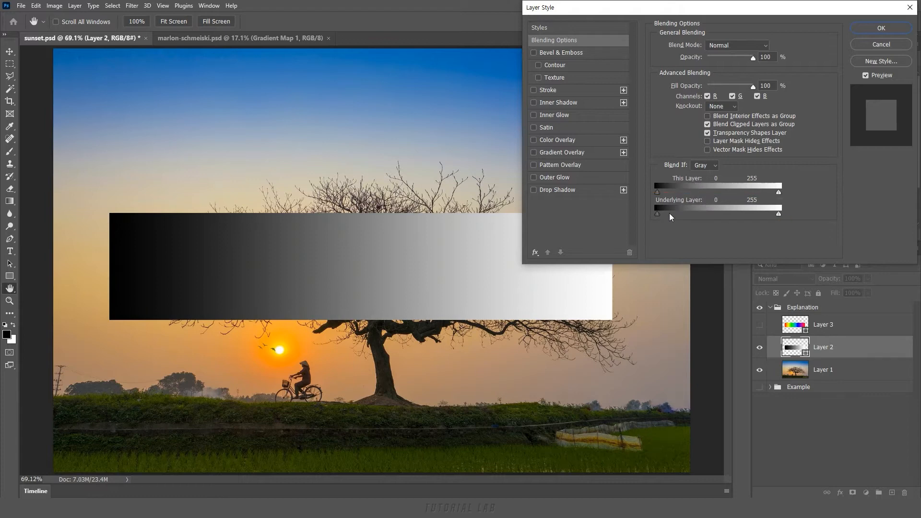
# Try the Underlying Layer Blend If sliders with black at 73 and white at 181, resetting each, and cancel the blending options.
pyautogui.moveTo(660, 214); pyautogui.dragTo(689, 214)
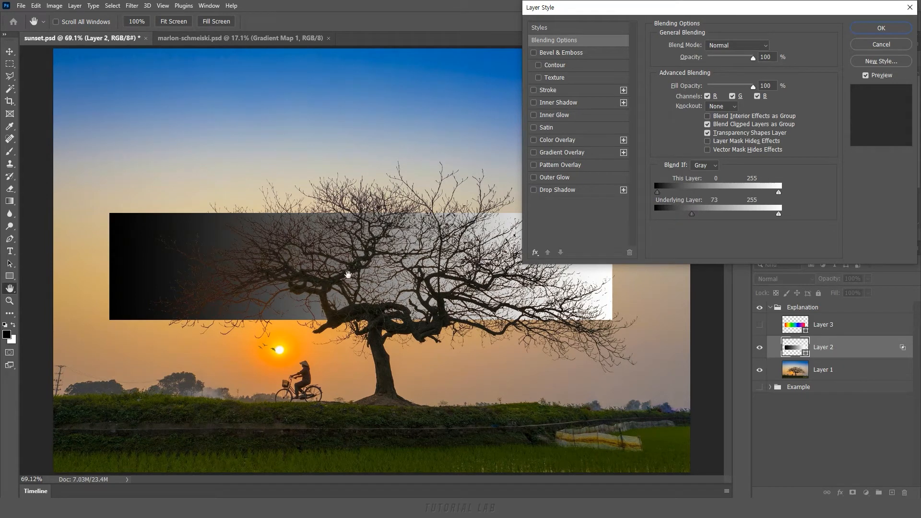
pyautogui.moveTo(691, 214)
pyautogui.mouseDown()
pyautogui.moveTo(658, 215)
pyautogui.moveTo(694, 214)
pyautogui.mouseUp()
pyautogui.moveTo(696, 214); pyautogui.dragTo(653, 215)
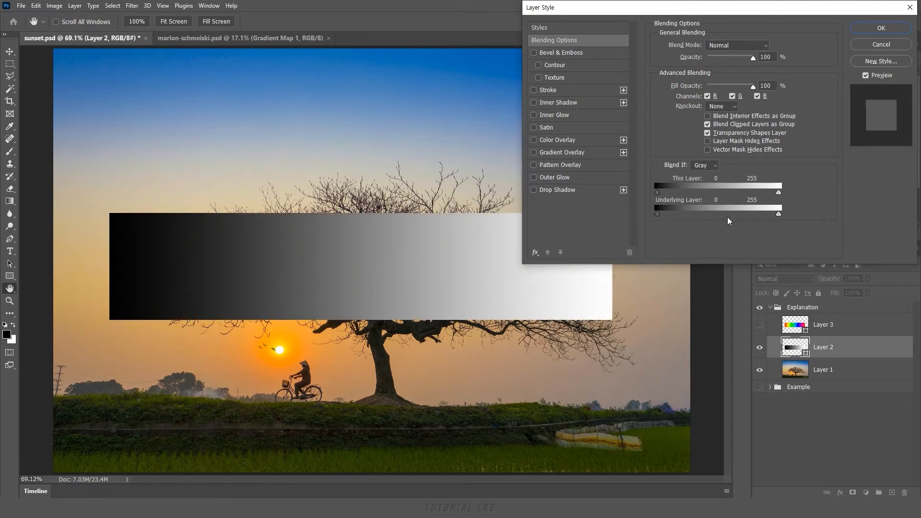
pyautogui.moveTo(779, 216); pyautogui.dragTo(742, 214)
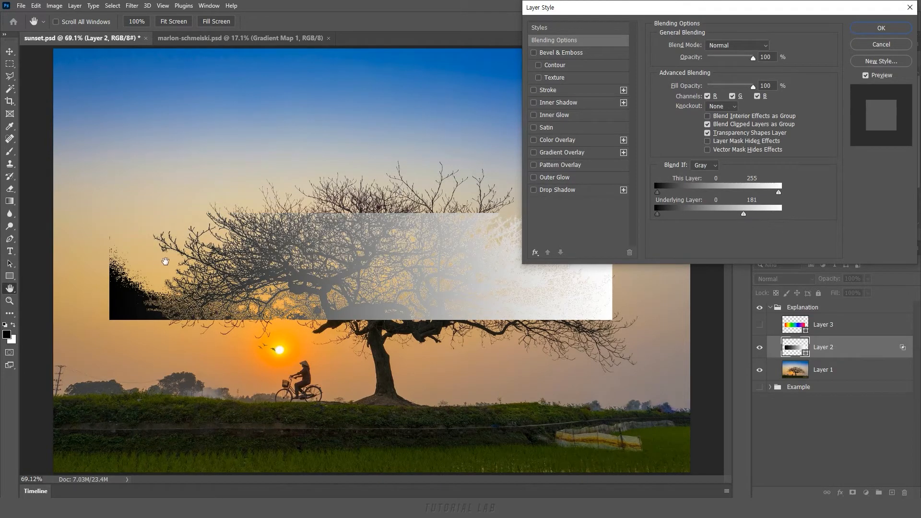
pyautogui.moveTo(744, 215); pyautogui.dragTo(785, 218)
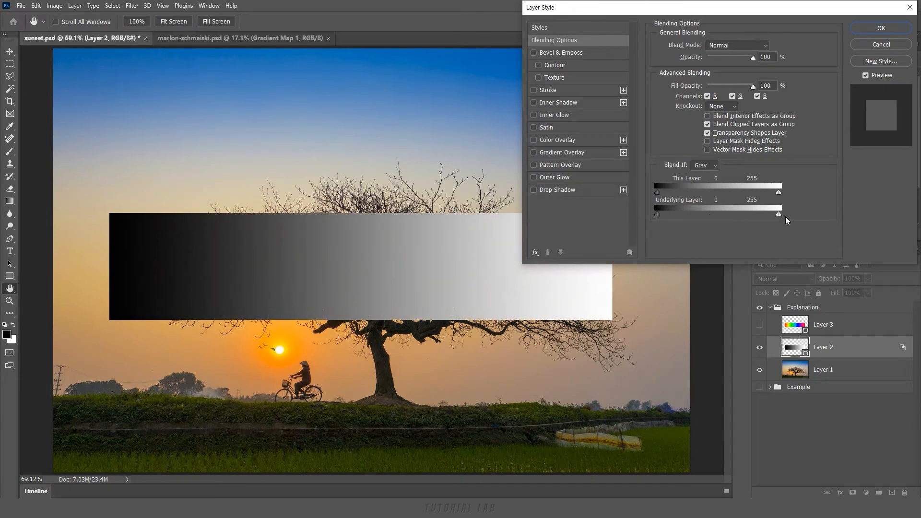
pyautogui.click(886, 46)
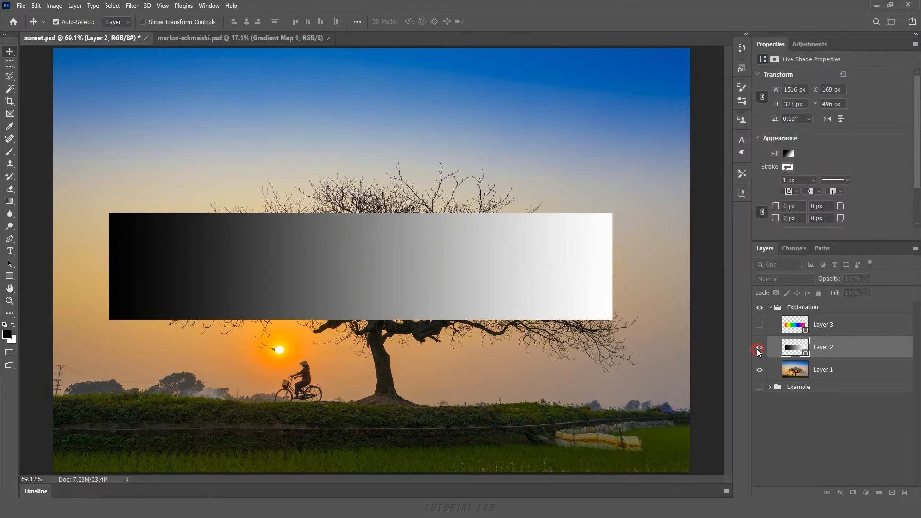
# Hide Layer 2, and show and select the rainbow gradient on Layer 3.
pyautogui.click(760, 347)
pyautogui.click(759, 324)
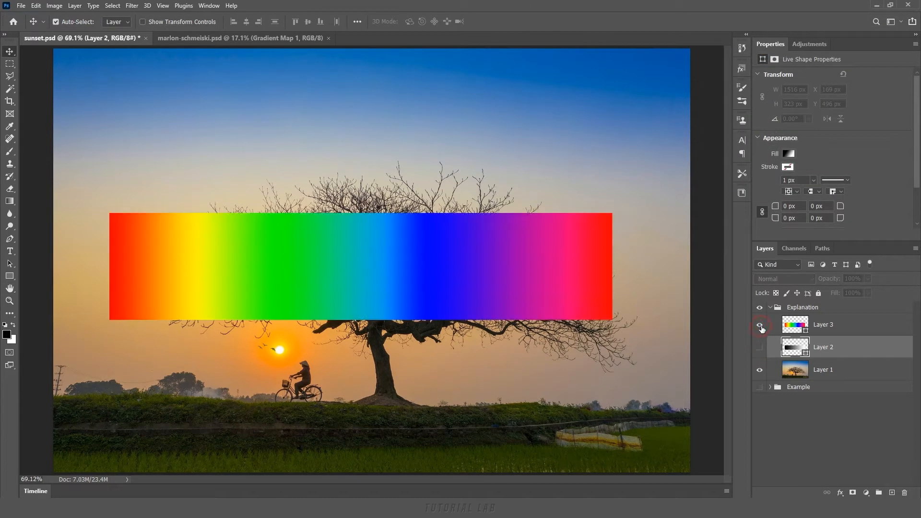
pyautogui.click(852, 327)
# Try Layer 3's This Layer Blend If sliders with black at 39 and white at 209, resetting each, and cancel the blending options.
pyautogui.doubleClick(861, 330)
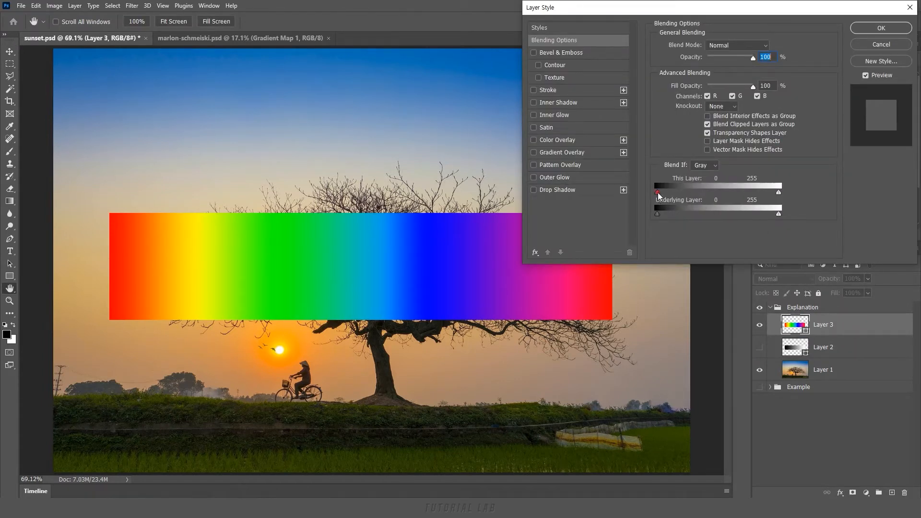
pyautogui.moveTo(657, 193); pyautogui.dragTo(676, 192)
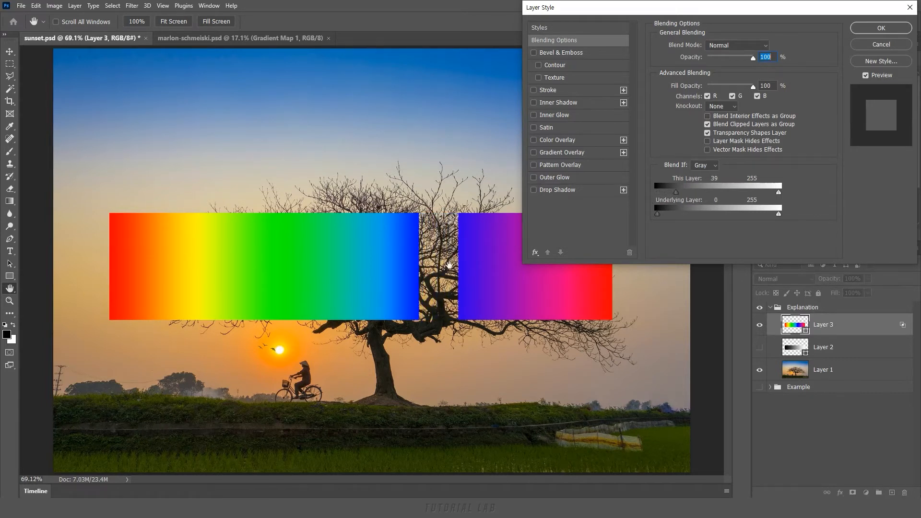
pyautogui.moveTo(677, 192)
pyautogui.mouseDown()
pyautogui.moveTo(665, 192)
pyautogui.moveTo(779, 193)
pyautogui.moveTo(660, 192)
pyautogui.mouseUp()
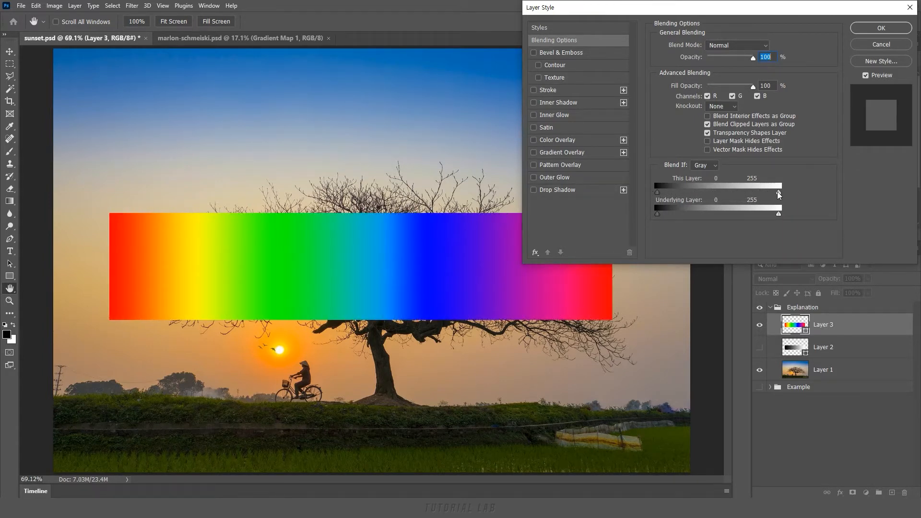
pyautogui.moveTo(779, 191); pyautogui.dragTo(757, 193)
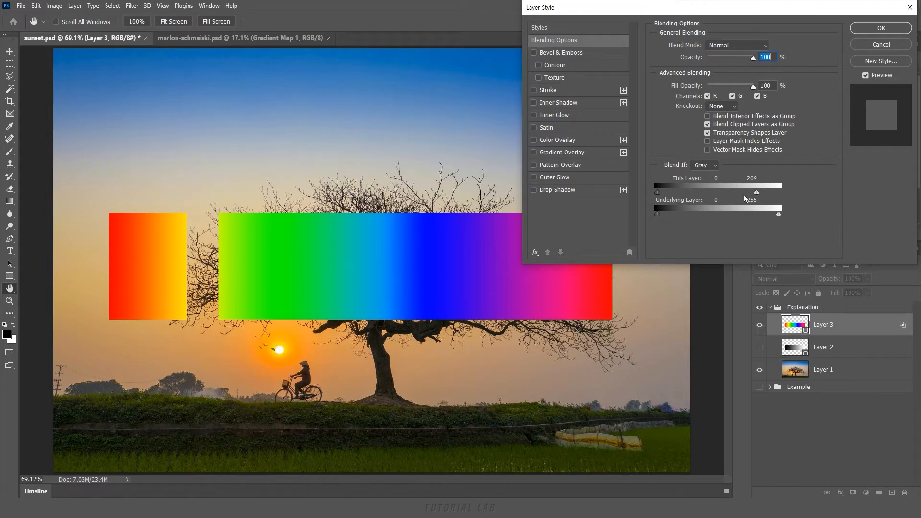
pyautogui.moveTo(757, 195); pyautogui.dragTo(787, 192)
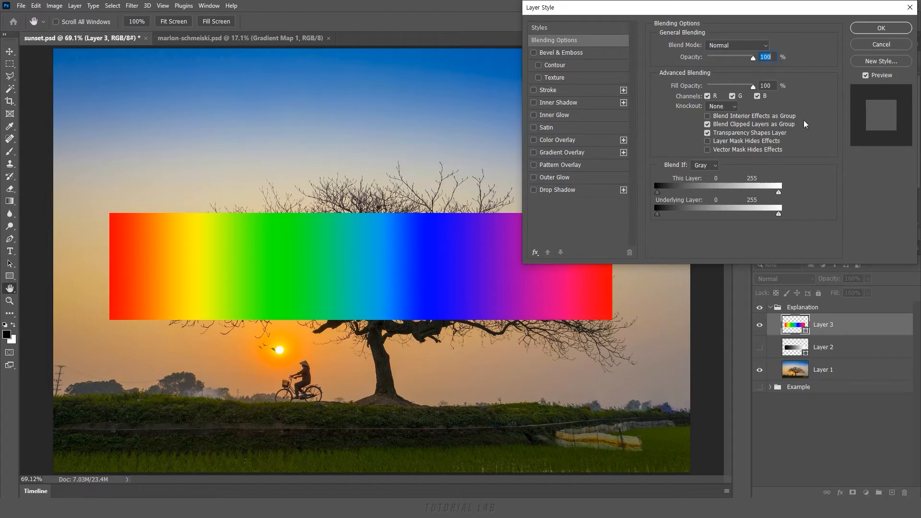
pyautogui.click(893, 47)
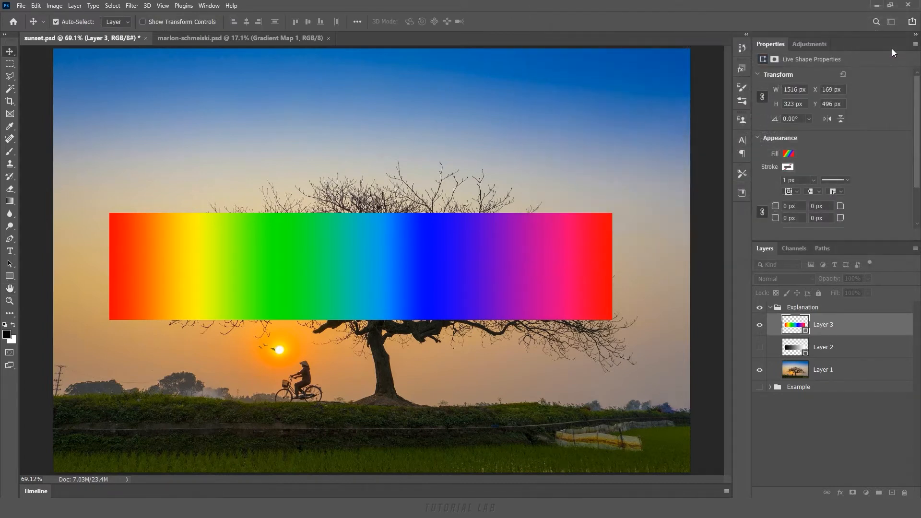
# Add a Solid Color fill layer above Layer 3 with a neutral gray at 50% brightness.
pyautogui.click(866, 493)
pyautogui.click(874, 330)
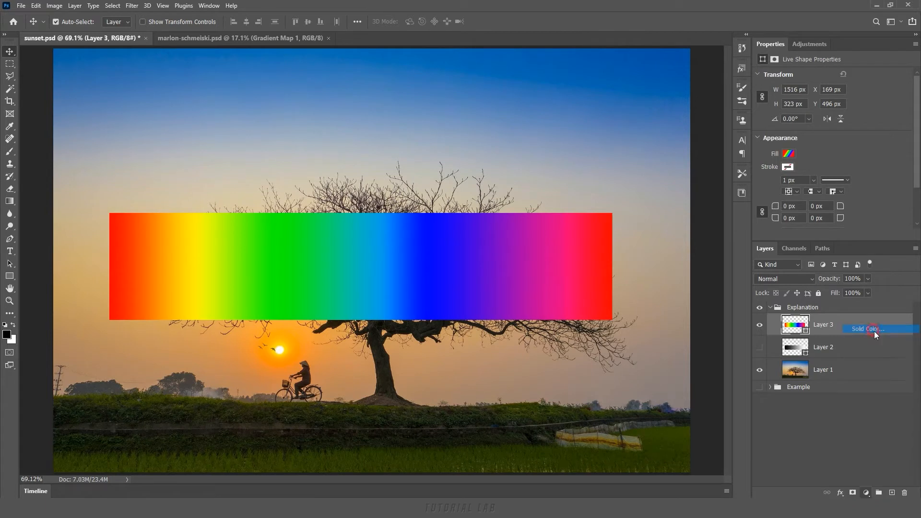
pyautogui.click(693, 352)
pyautogui.write('50')
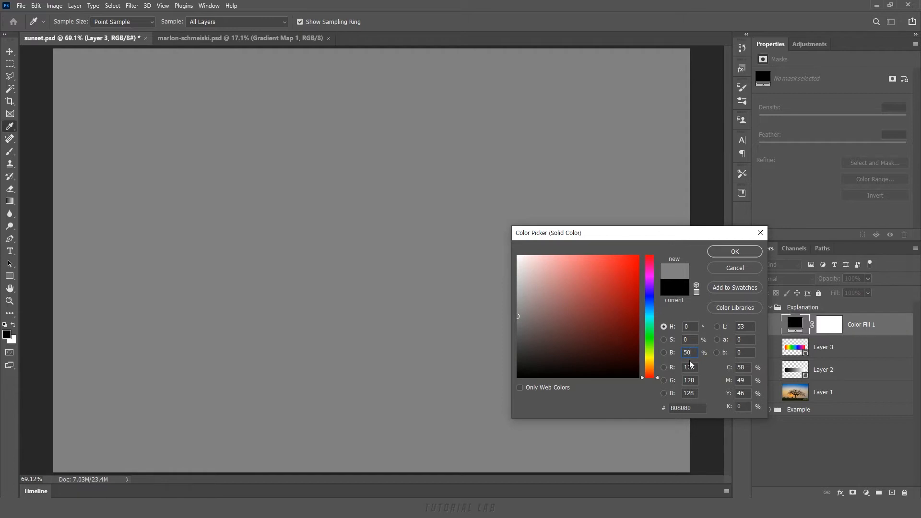
pyautogui.click(735, 258)
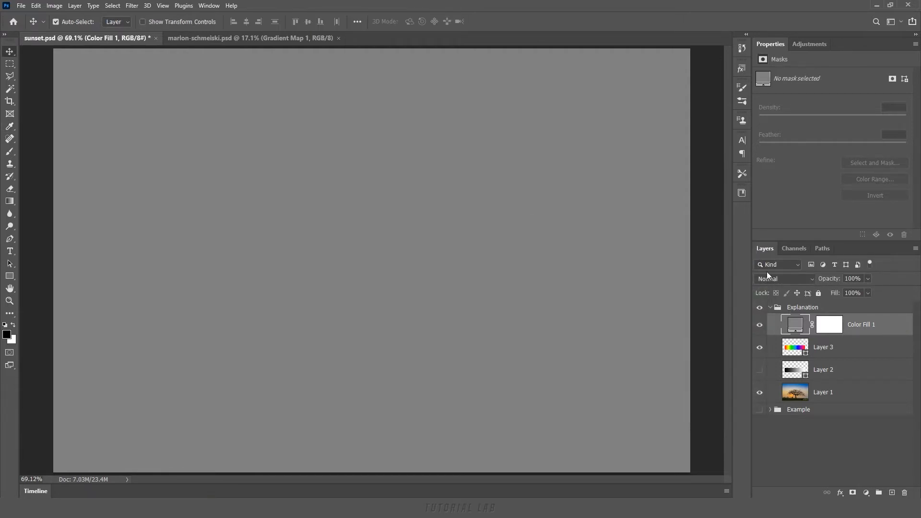
# Set the gray fill layer's blend mode to Color and clip it to Layer 3.
pyautogui.click(795, 279)
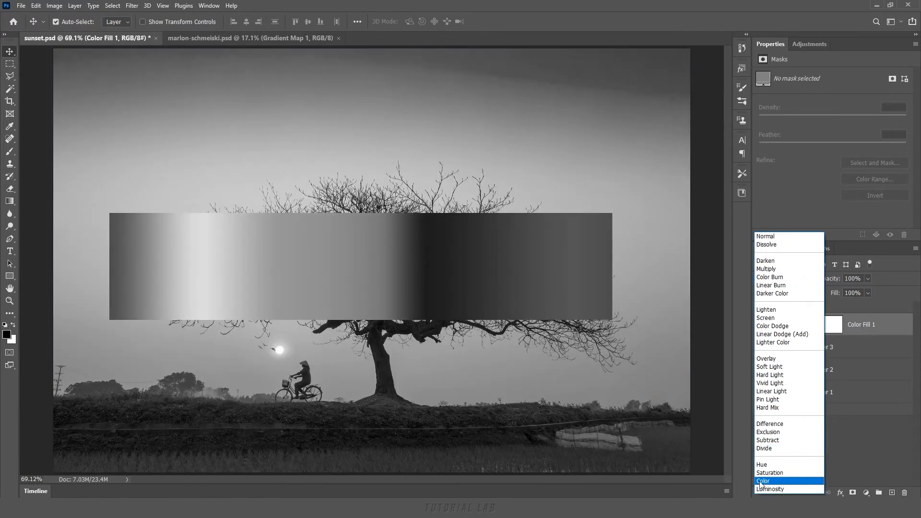
pyautogui.click(763, 481)
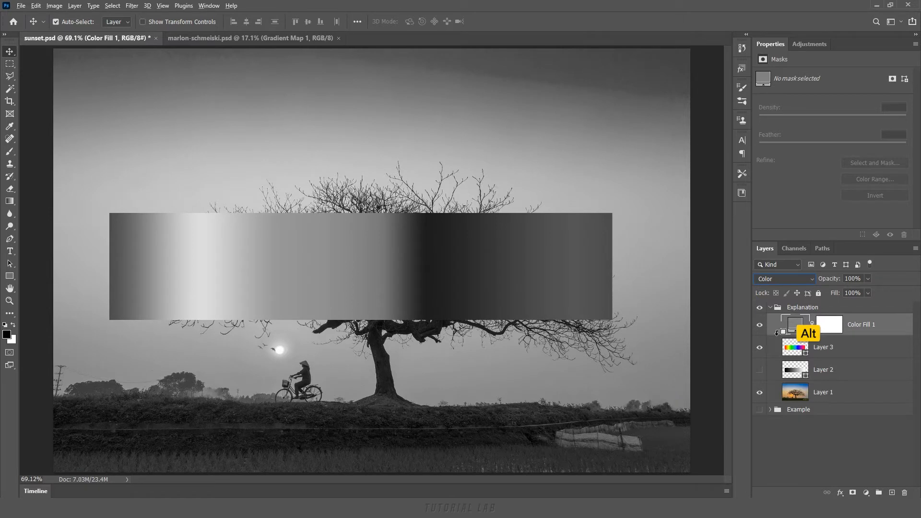
pyautogui.keyDown('alt'); pyautogui.click(778, 337); pyautogui.keyUp('alt')
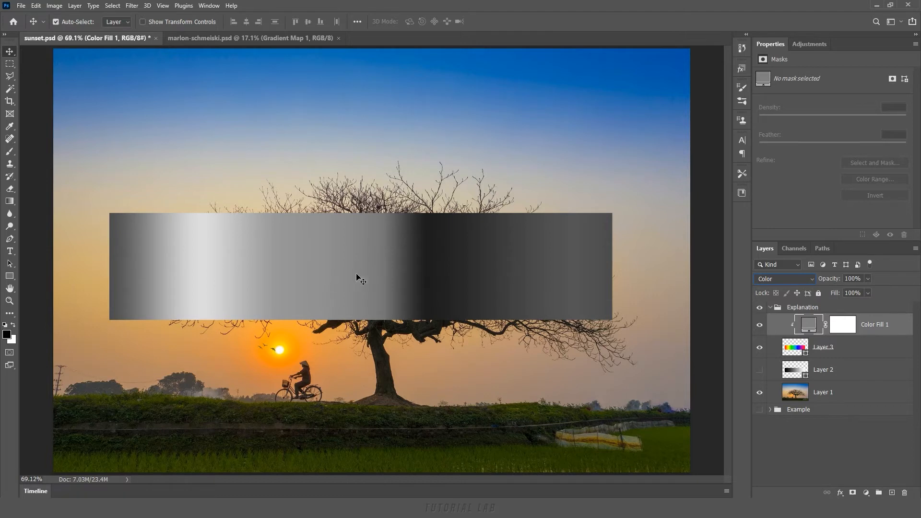
# Try Layer 3's This Layer Blend If sliders with black at 41 and a lowered white, resetting each, and cancel the blending options.
pyautogui.doubleClick(871, 352)
pyautogui.moveTo(657, 192); pyautogui.dragTo(676, 194)
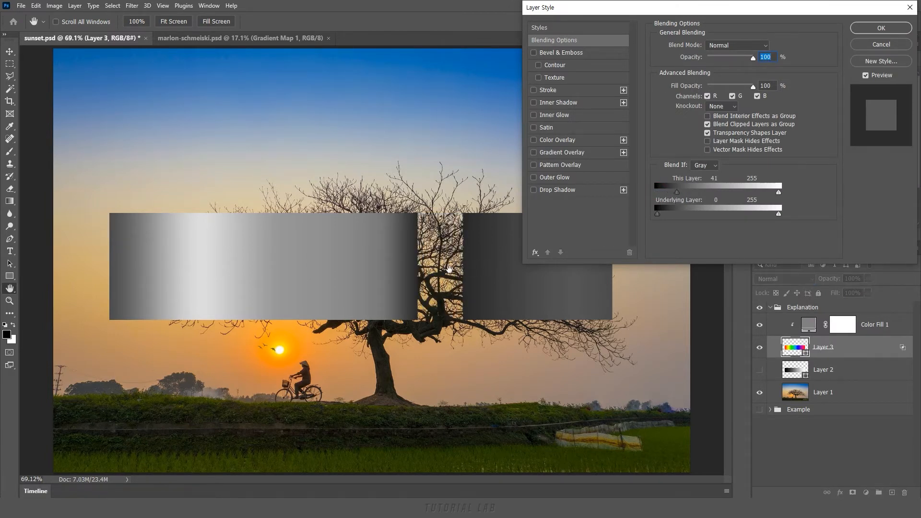
pyautogui.moveTo(677, 193); pyautogui.dragTo(657, 193)
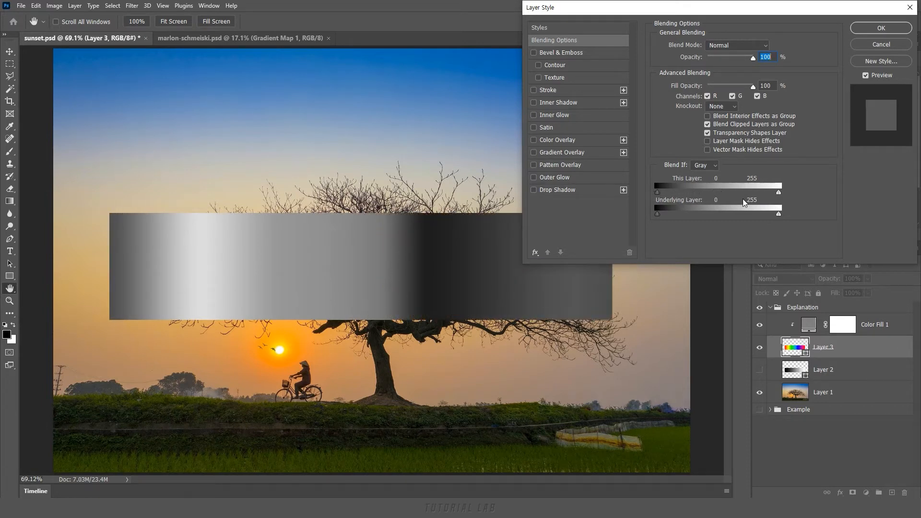
pyautogui.moveTo(778, 192); pyautogui.dragTo(763, 192)
pyautogui.moveTo(778, 191)
pyautogui.mouseDown()
pyautogui.moveTo(656, 195)
pyautogui.moveTo(782, 192)
pyautogui.mouseUp()
pyautogui.click(890, 48)
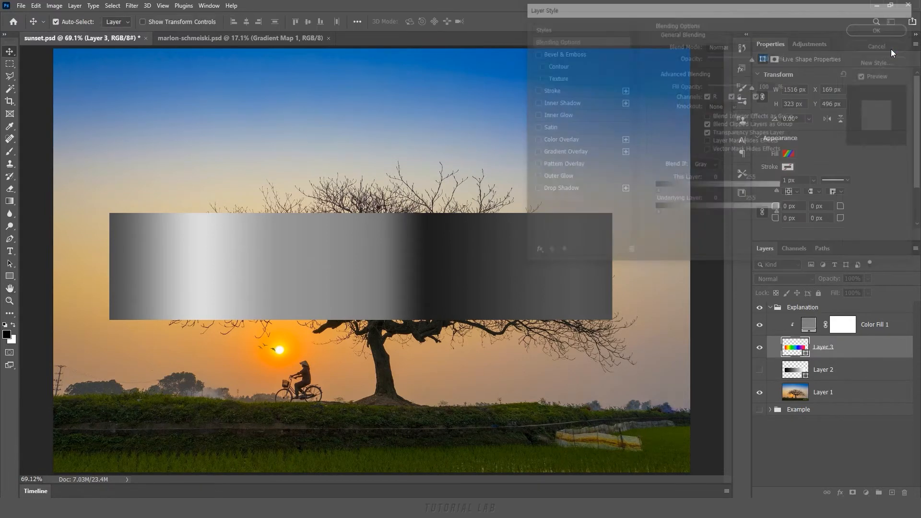
# Collapse and hide the Explanation group, and show and expand the Example group.
pyautogui.click(770, 307)
pyautogui.click(759, 306)
pyautogui.click(760, 320)
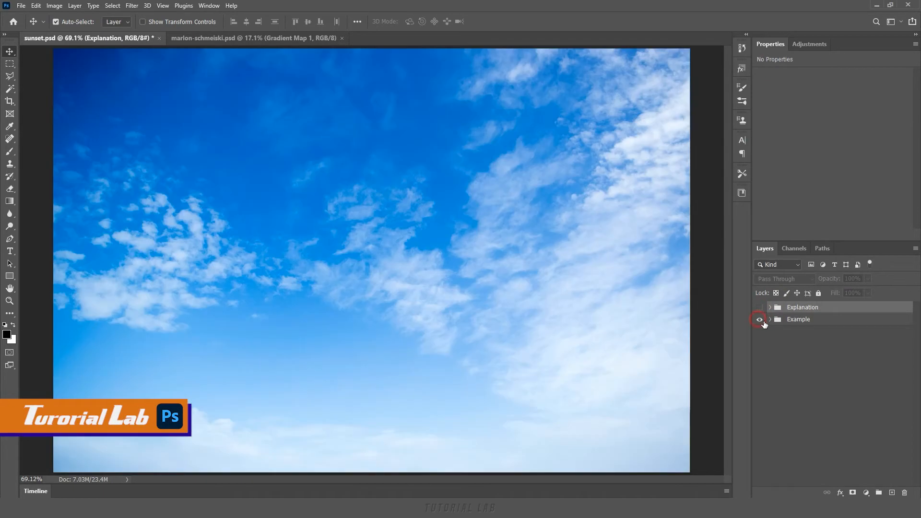
pyautogui.click(771, 320)
# Toggle the Sky layer's visibility to compare it with the tree photo on Layer 0, and leave it shown.
pyautogui.click(759, 337)
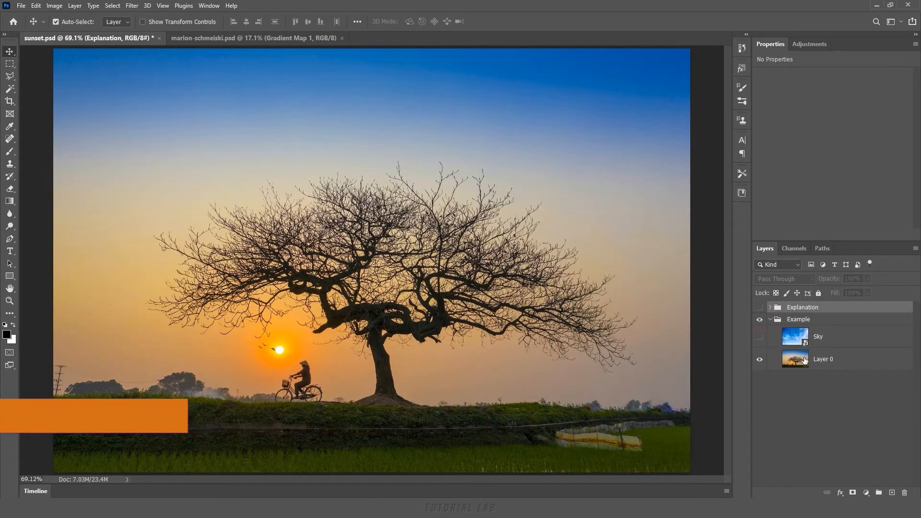
pyautogui.click(842, 365)
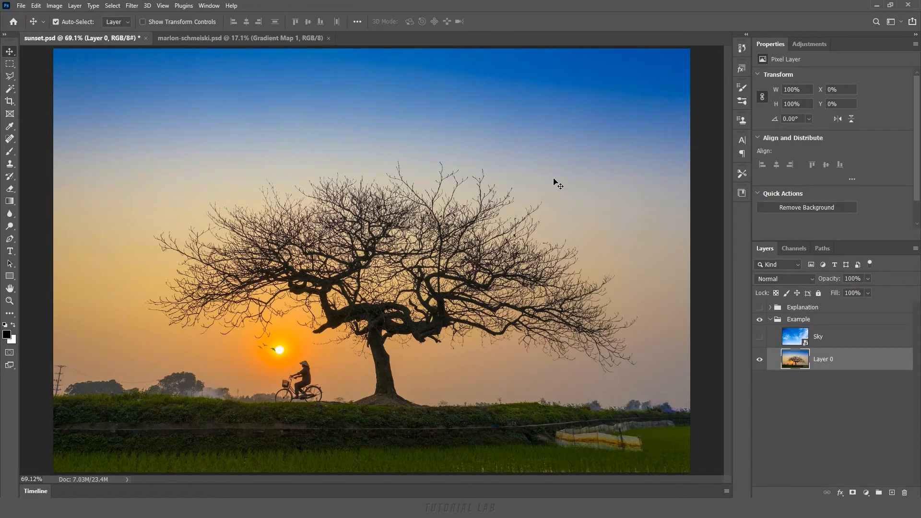
pyautogui.click(760, 339)
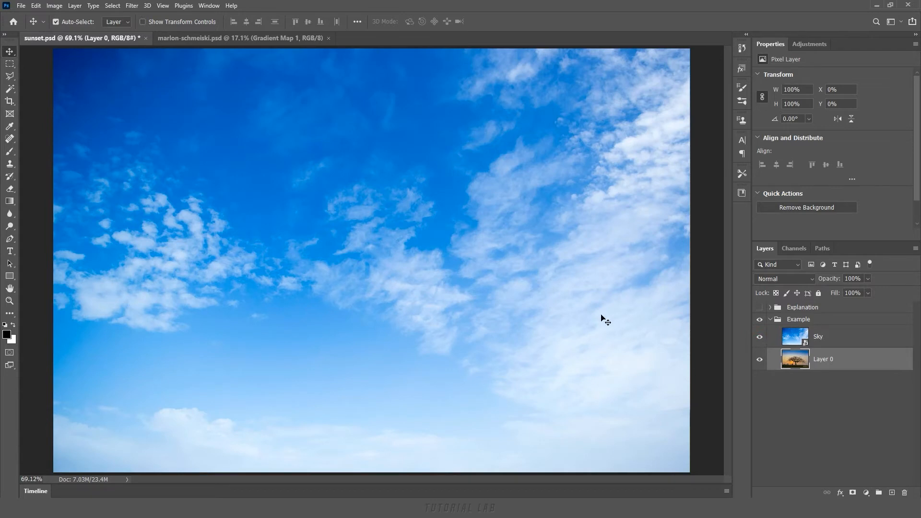
pyautogui.click(760, 338)
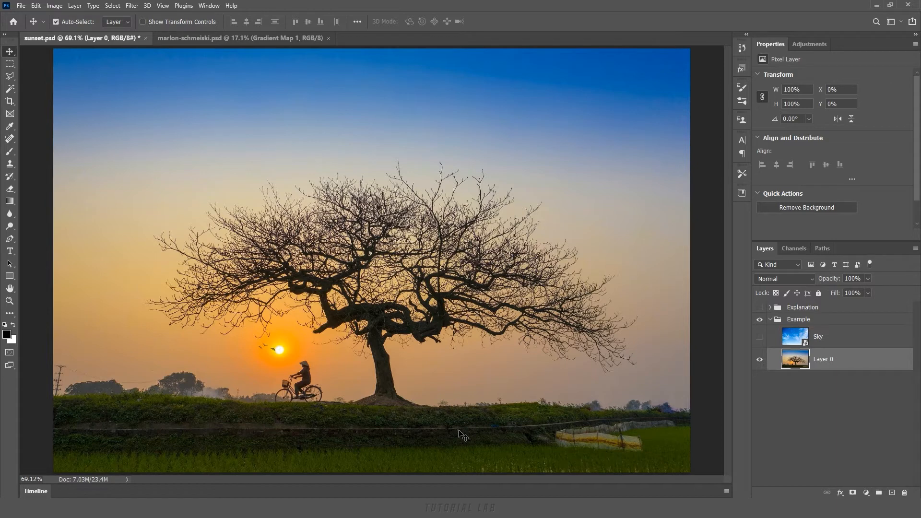
pyautogui.click(759, 337)
# Blend the Sky layer over the tree photo using Blend If Gray, splitting the Underlying Layer black slider to 112 / 119.
pyautogui.click(859, 343)
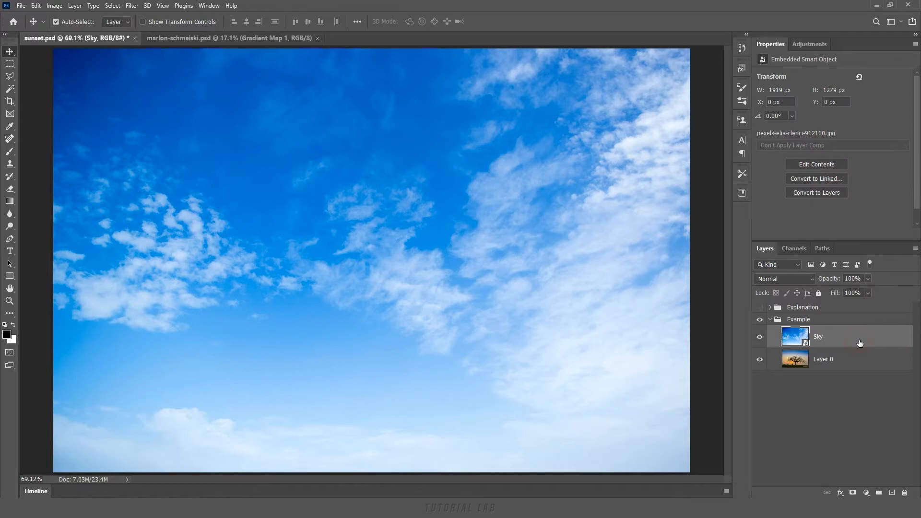
pyautogui.doubleClick(858, 343)
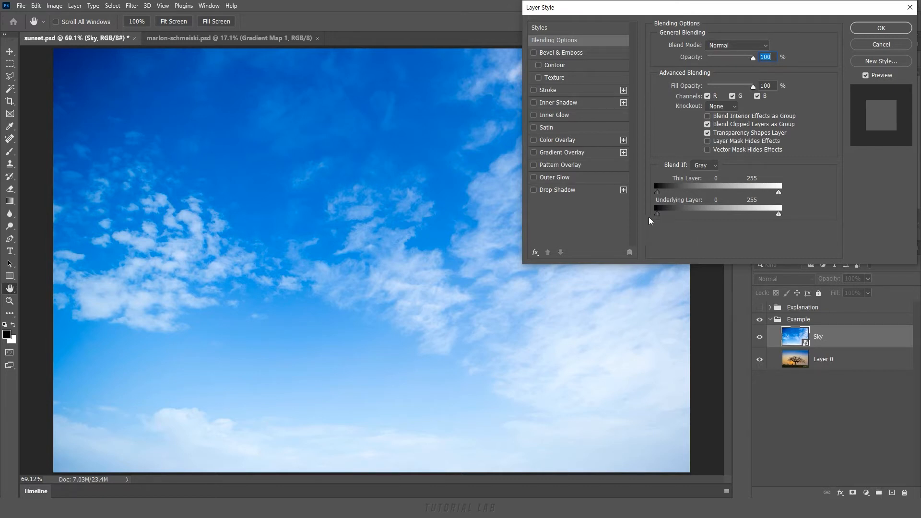
pyautogui.moveTo(657, 214); pyautogui.dragTo(716, 216)
pyautogui.press('alt')
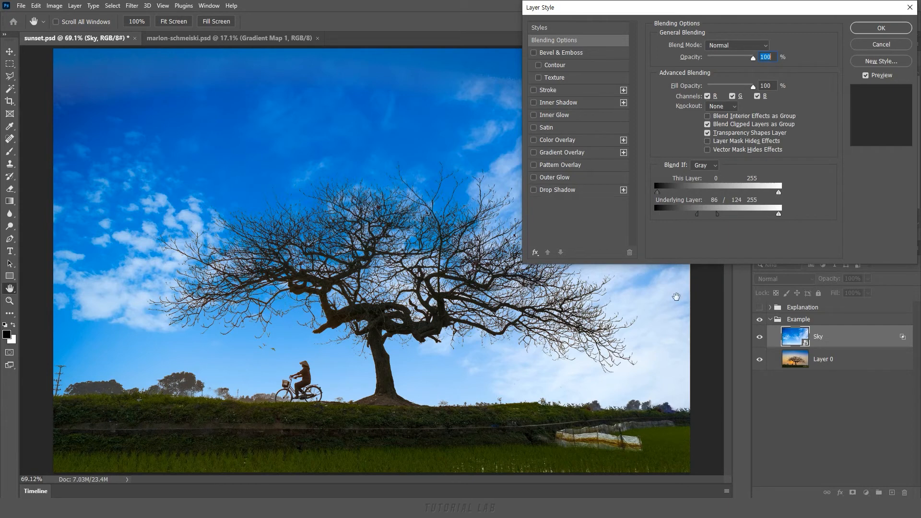
pyautogui.moveTo(698, 215); pyautogui.dragTo(707, 214)
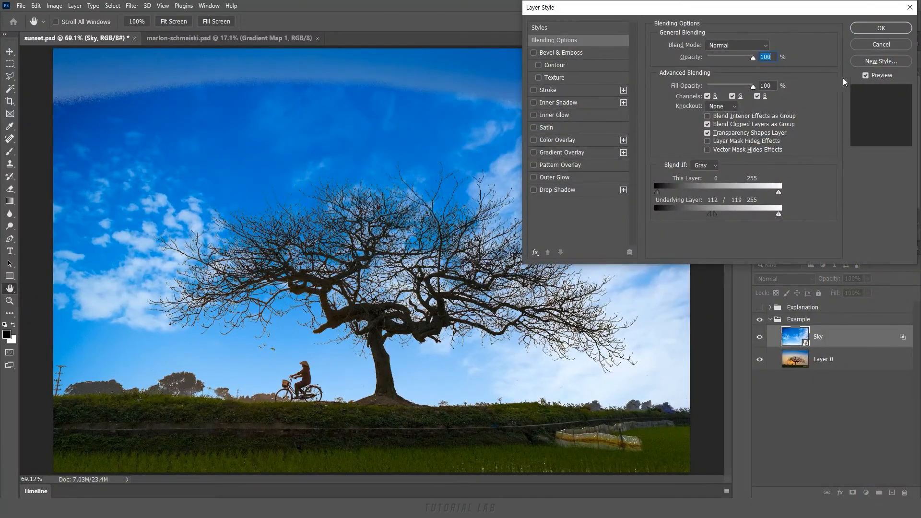
pyautogui.click(881, 27)
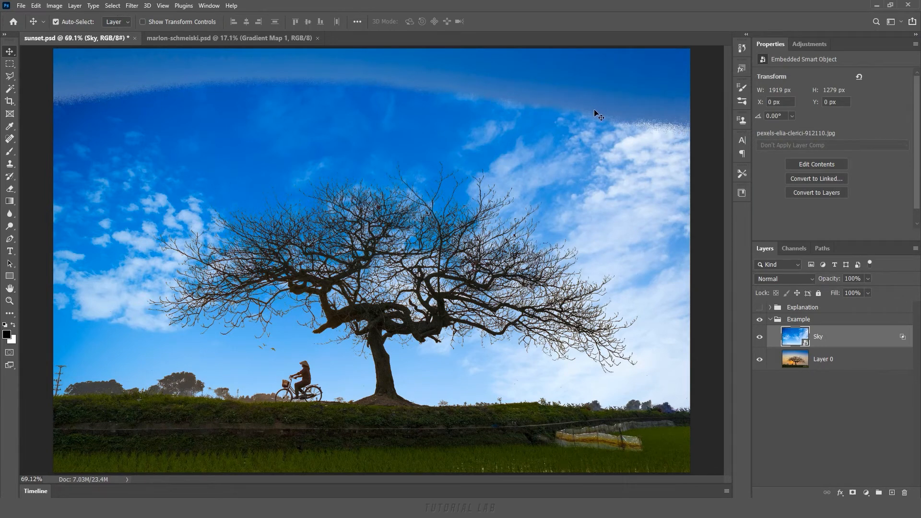
# Add a layer mask to Layer 0 and paint black across the upper sky with a 245 px brush to hide the leftover band.
pyautogui.click(850, 366)
pyautogui.click(854, 492)
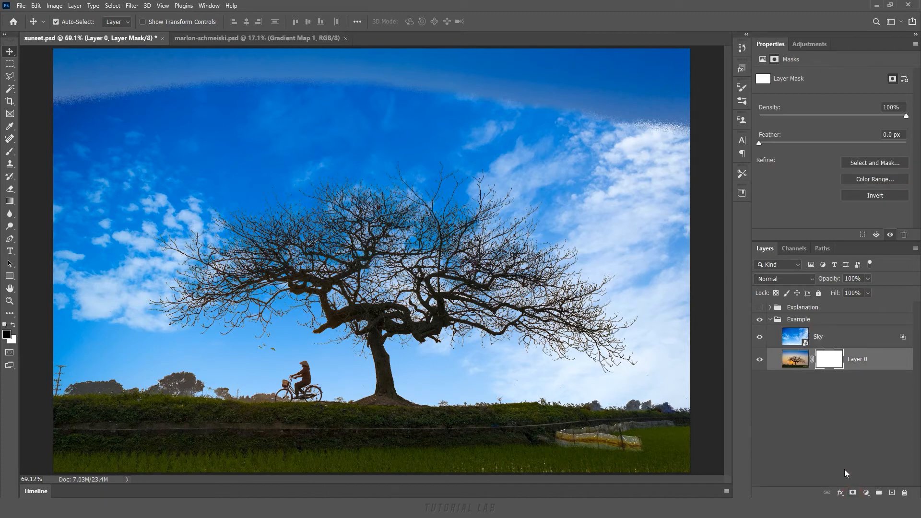
pyautogui.press('b')
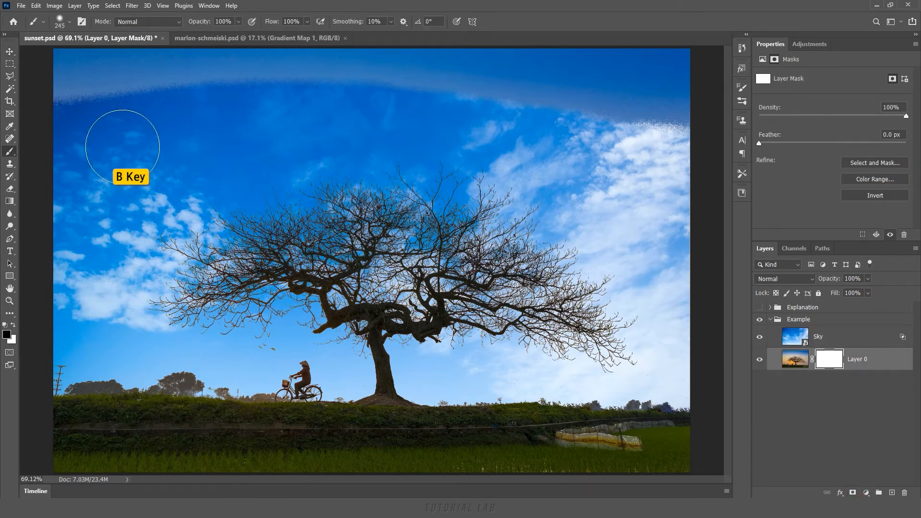
pyautogui.moveTo(67, 72)
pyautogui.mouseDown()
pyautogui.moveTo(518, 72)
pyautogui.moveTo(546, 97)
pyautogui.moveTo(619, 89)
pyautogui.mouseUp()
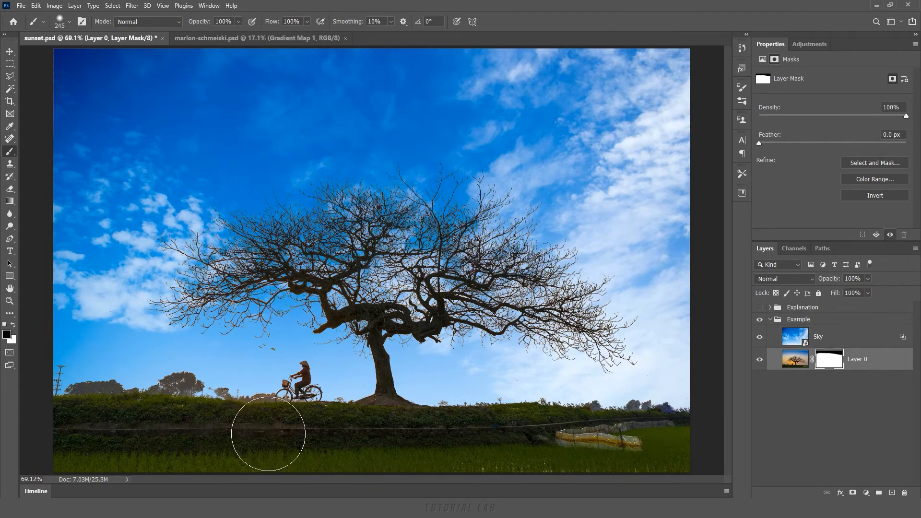
# Add a layer mask to the Sky layer and paint black over the ground, reducing the brush size to 65 px for the horizon area.
pyautogui.click(847, 343)
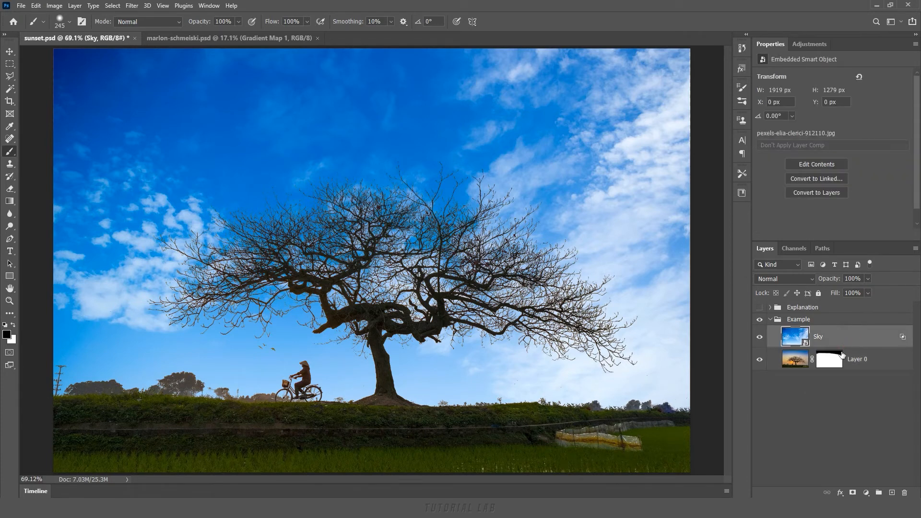
pyautogui.click(853, 493)
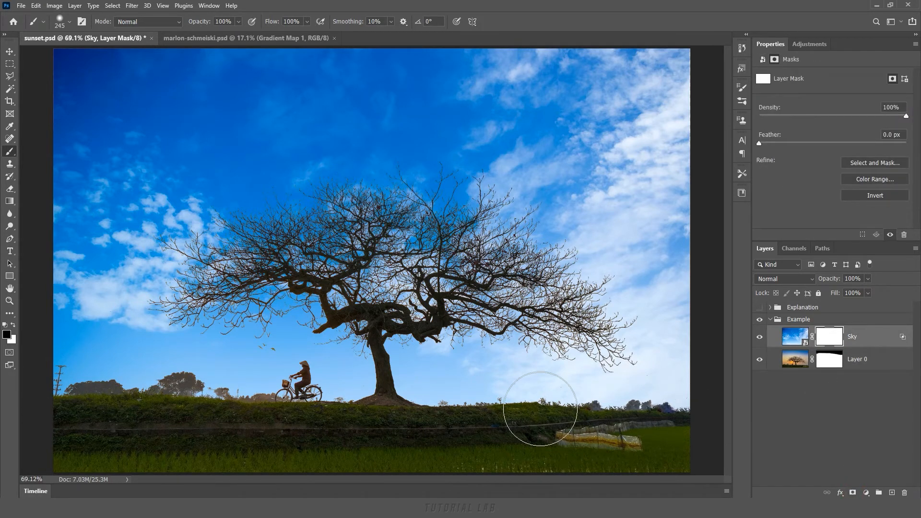
pyautogui.moveTo(621, 431)
pyautogui.mouseDown()
pyautogui.moveTo(57, 429)
pyautogui.moveTo(229, 425)
pyautogui.moveTo(213, 411)
pyautogui.moveTo(381, 431)
pyautogui.mouseUp()
pyautogui.keyDown('alt'); pyautogui.rightClick(387, 431); pyautogui.keyUp('alt')
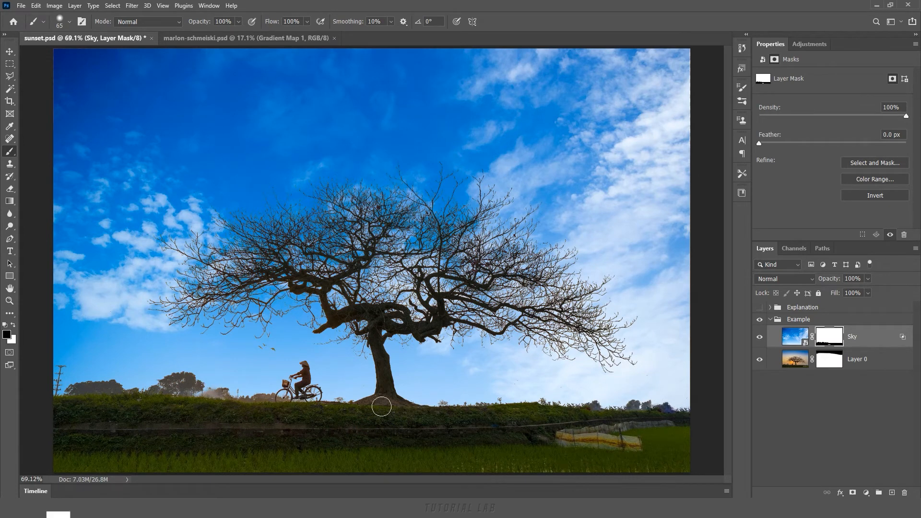
# Toggle the Sky layer's visibility to compare the blended result with the original photo, leaving it shown.
pyautogui.click(759, 340)
pyautogui.click(759, 339)
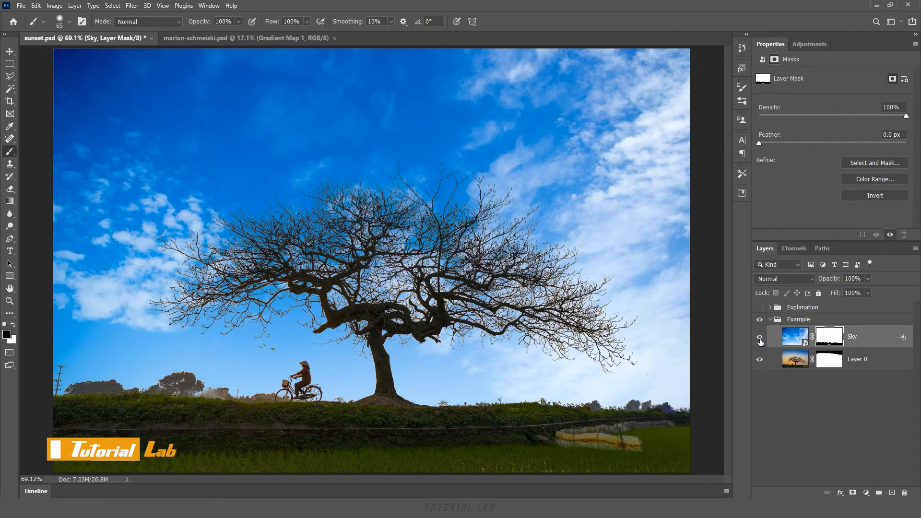
pyautogui.click(760, 338)
pyautogui.click(760, 338)
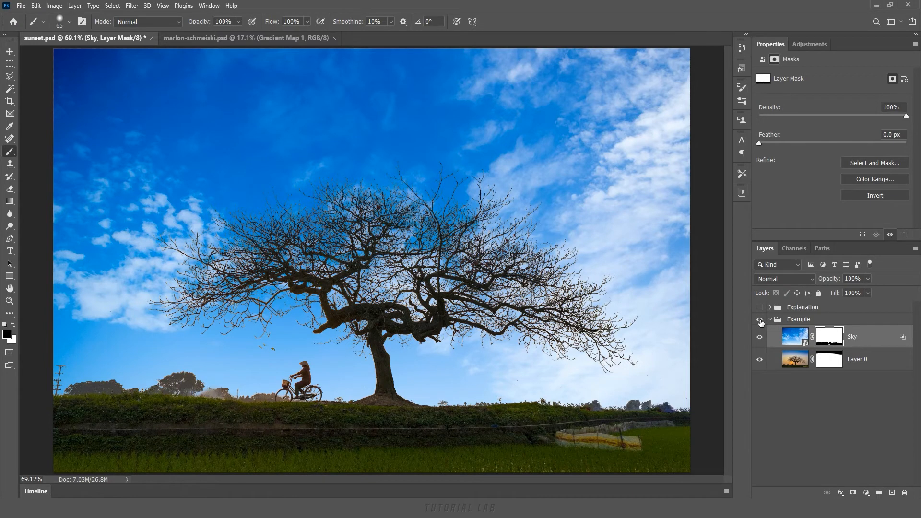
# Hide and collapse the Example group, and show and expand the Explanation group with its Color Fill 1 layer hidden.
pyautogui.click(759, 320)
pyautogui.click(769, 319)
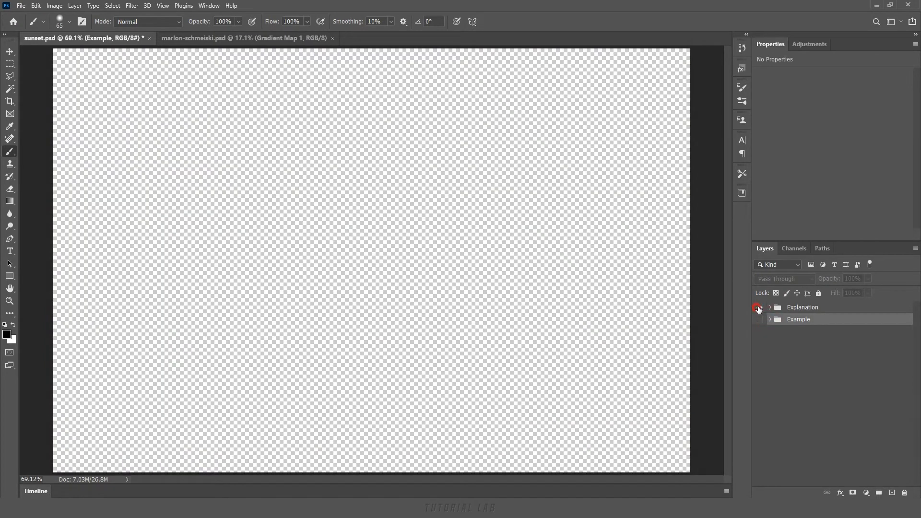
pyautogui.click(758, 308)
pyautogui.click(771, 308)
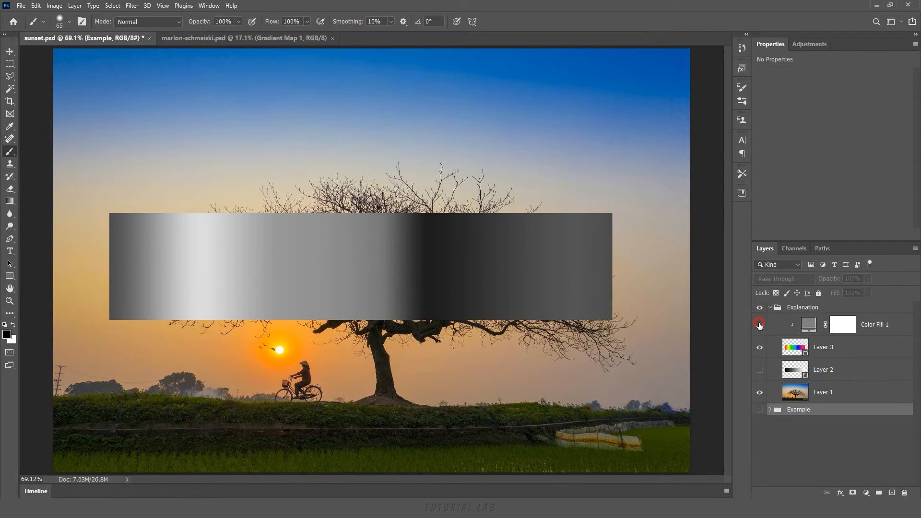
pyautogui.click(759, 325)
# Try Layer 3's Blend If Red sliders for This Layer with black at 1 and 255 and a lowered white, resetting each, and cancel the blending options.
pyautogui.click(845, 351)
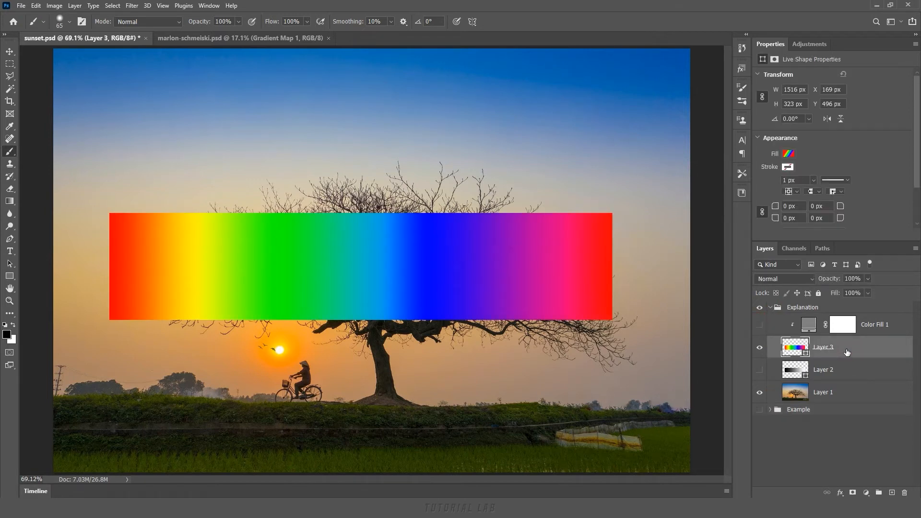
pyautogui.doubleClick(857, 352)
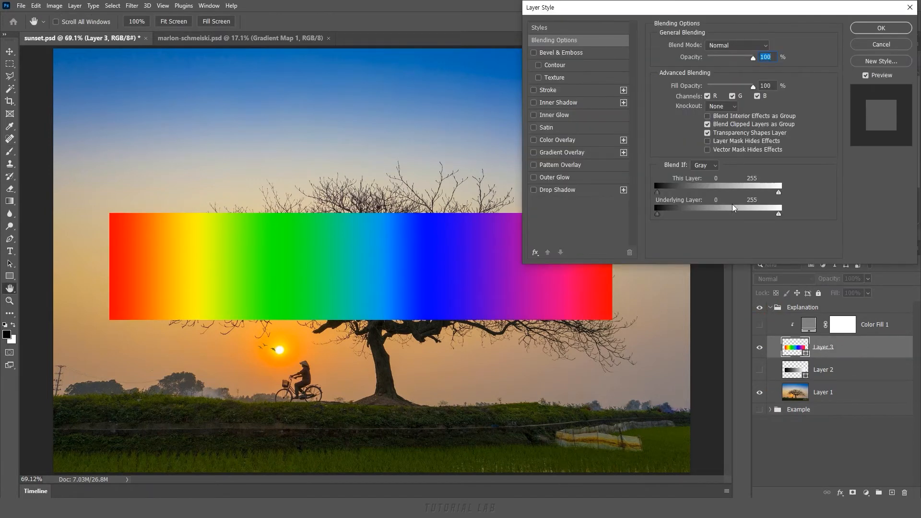
pyautogui.click(711, 167)
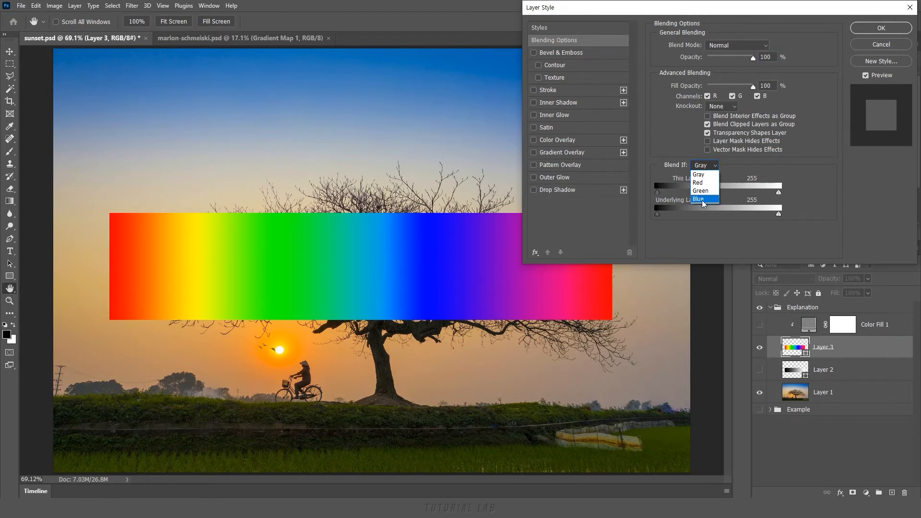
pyautogui.click(702, 183)
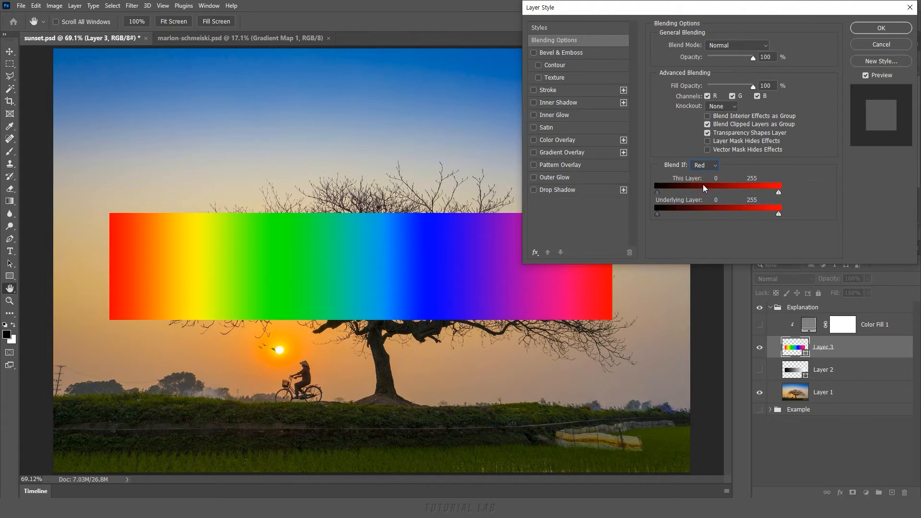
pyautogui.moveTo(658, 192); pyautogui.dragTo(657, 192)
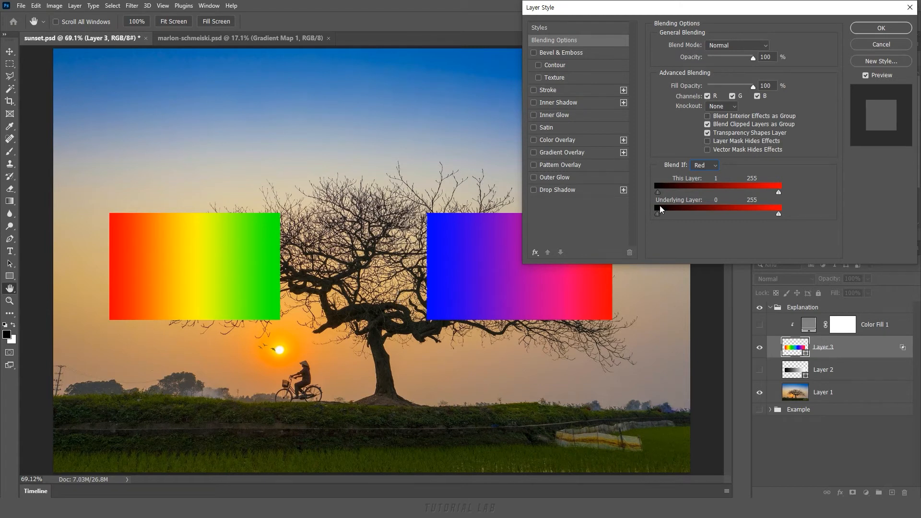
pyautogui.moveTo(663, 192); pyautogui.dragTo(787, 192)
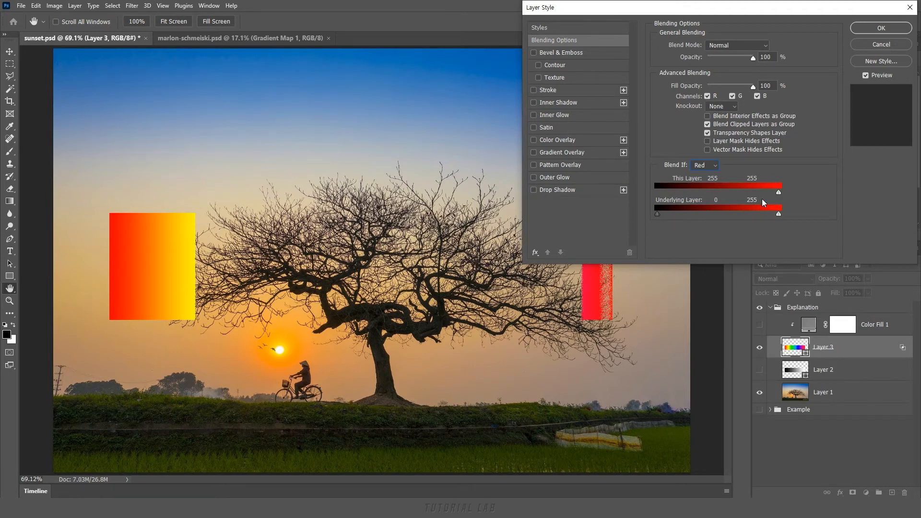
pyautogui.moveTo(778, 190); pyautogui.dragTo(657, 192)
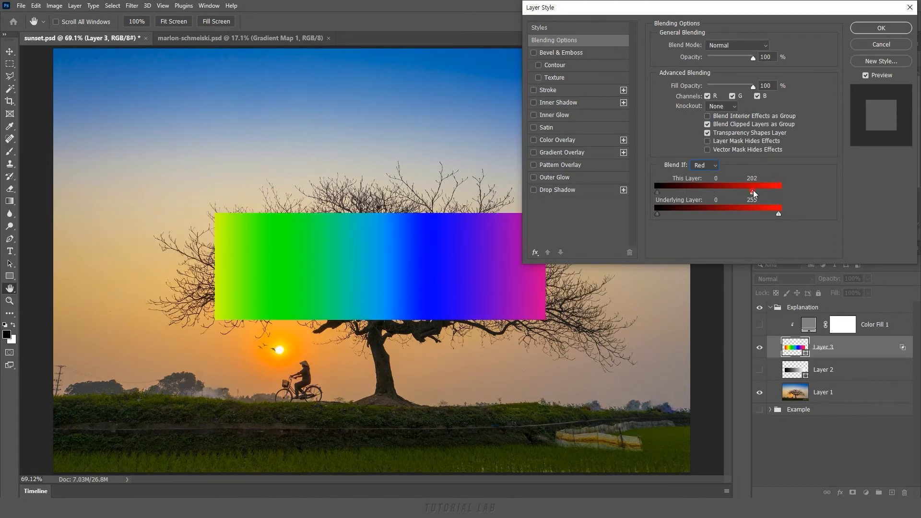
pyautogui.moveTo(755, 192); pyautogui.dragTo(790, 195)
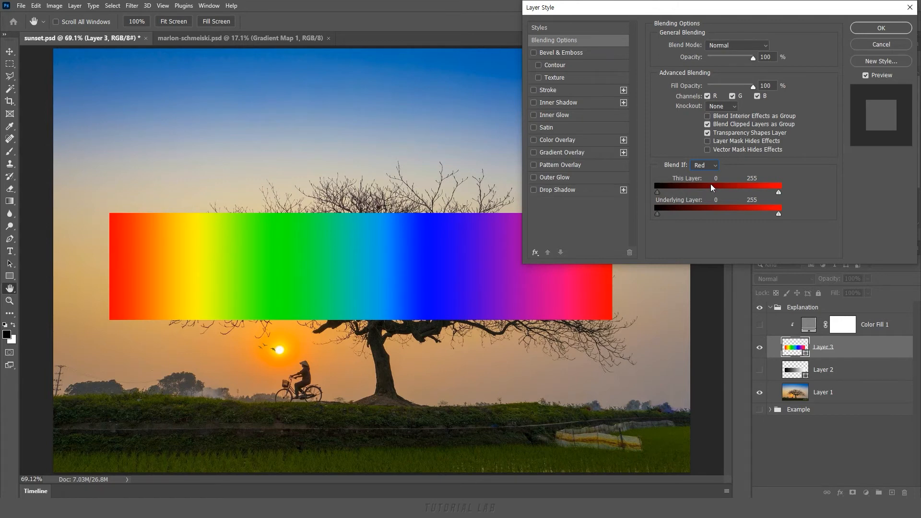
pyautogui.click(876, 48)
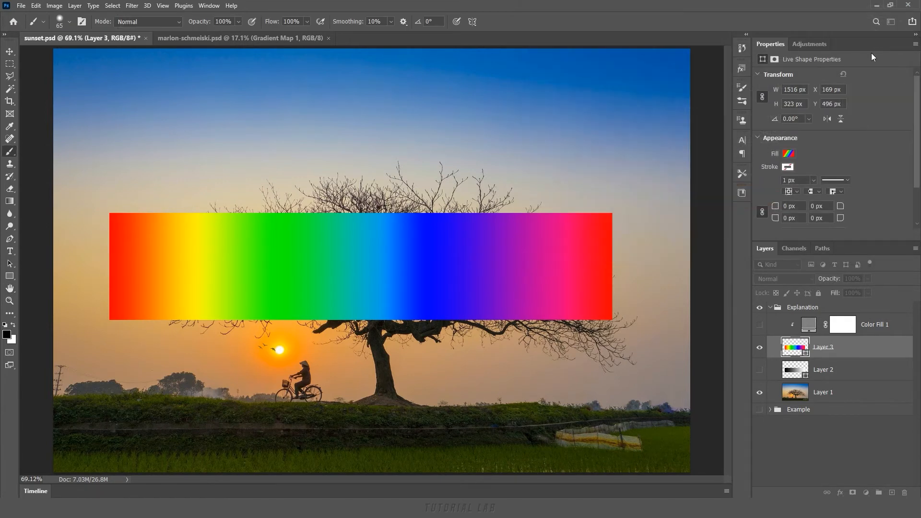
# Examine the rainbow gradient in the Red, Green and Blue channels one by one, and return to the RGB composite and the layer list.
pyautogui.click(797, 250)
pyautogui.click(786, 305)
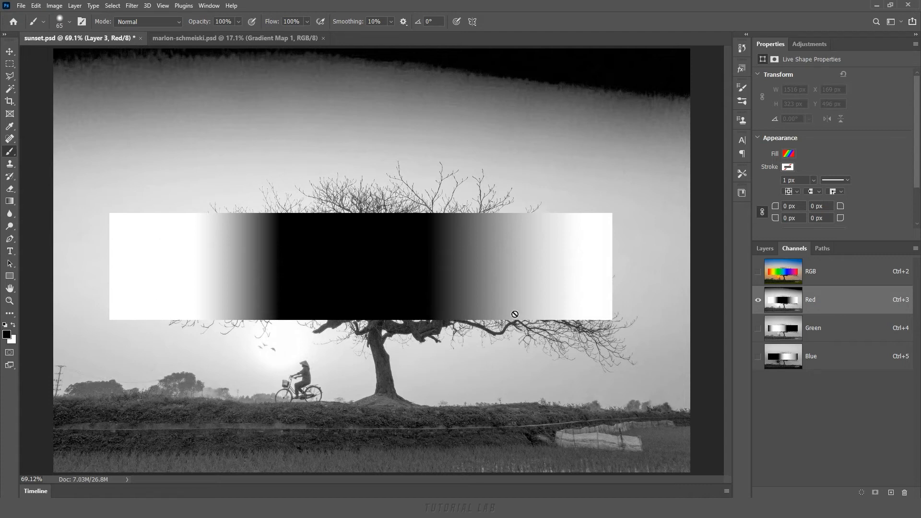
pyautogui.click(788, 335)
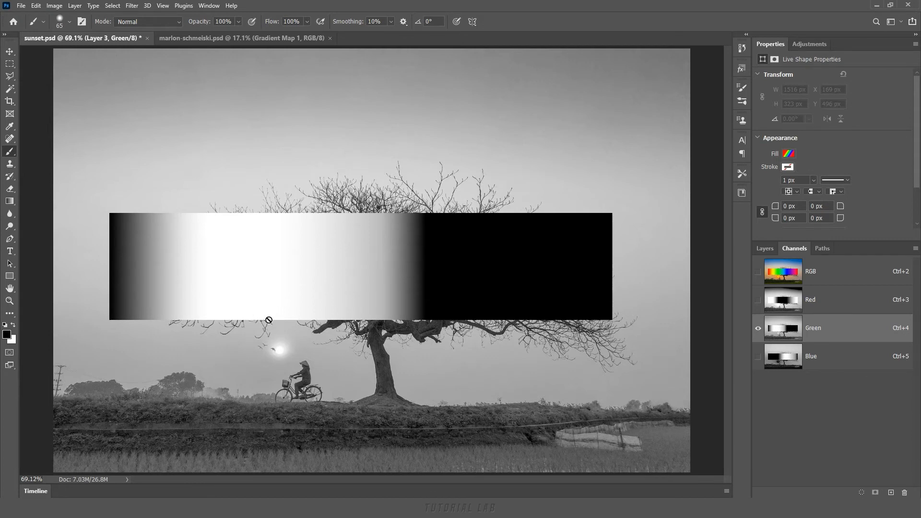
pyautogui.click(786, 366)
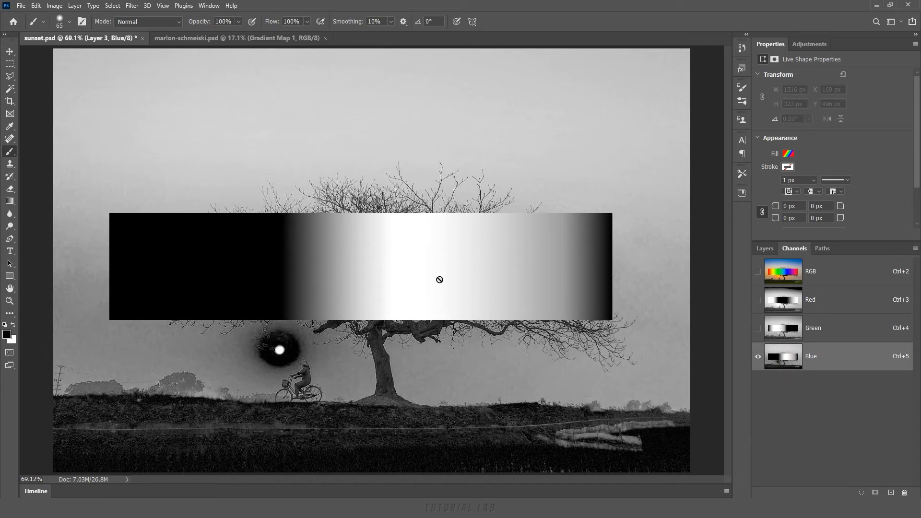
pyautogui.click(842, 277)
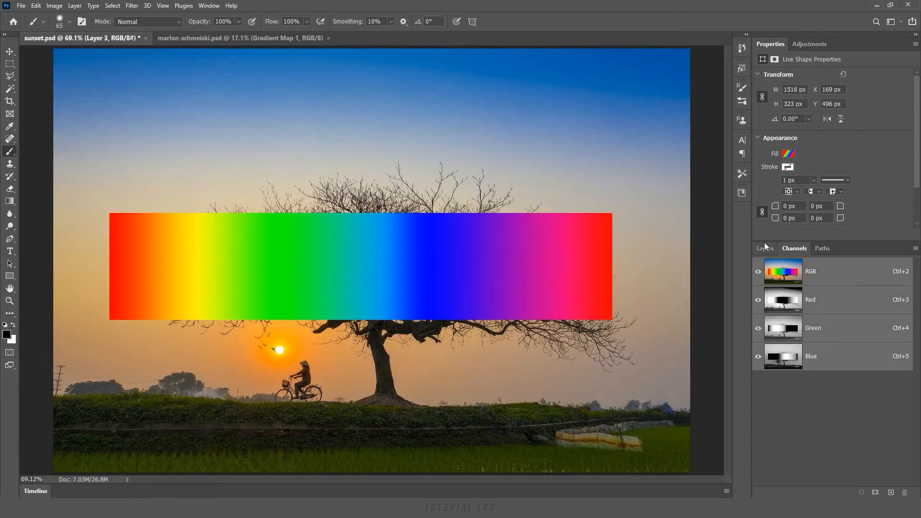
pyautogui.click(761, 249)
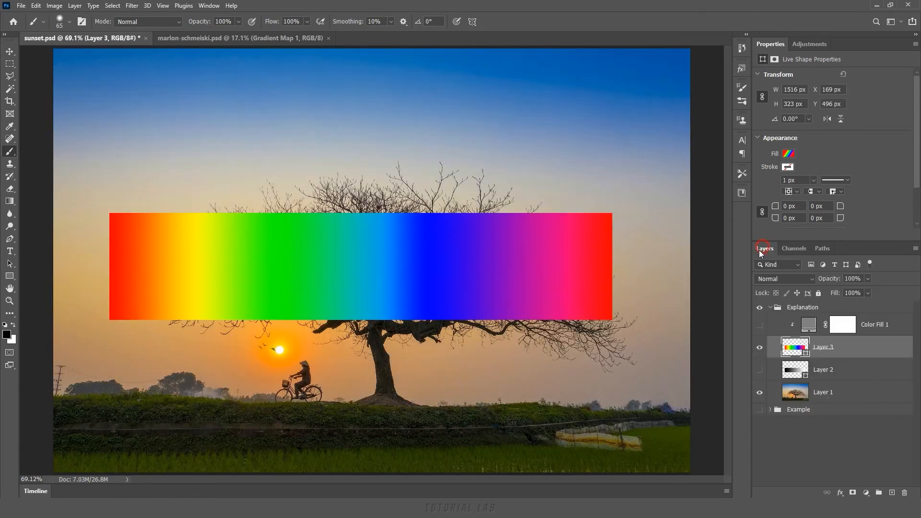
# Try Layer 3's Blend If Green sliders for This Layer with black at 1 and 255 and white at 0, resetting each.
pyautogui.doubleClick(860, 350)
pyautogui.click(714, 166)
pyautogui.click(708, 192)
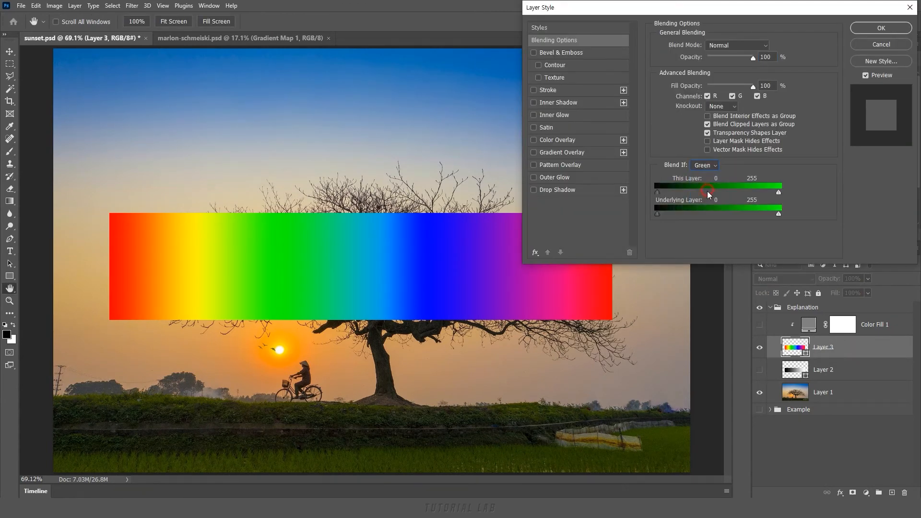
pyautogui.moveTo(657, 193); pyautogui.dragTo(658, 194)
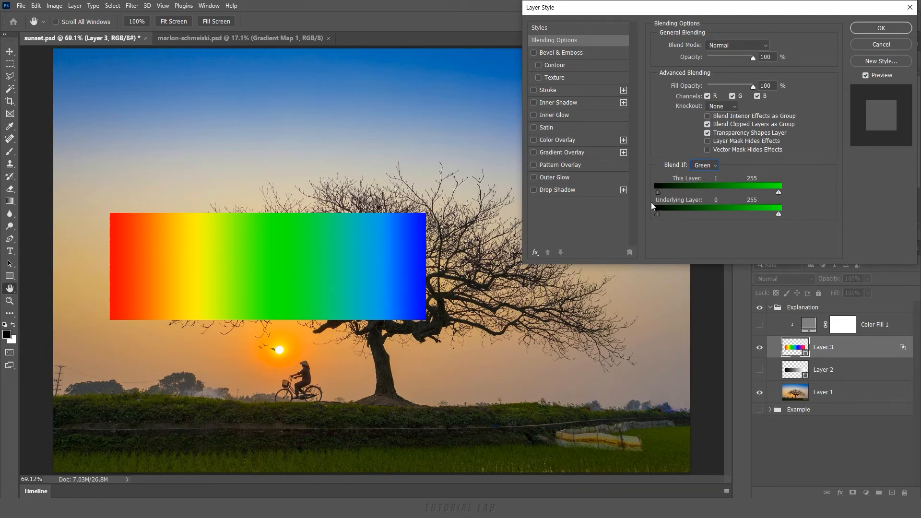
pyautogui.moveTo(658, 192); pyautogui.dragTo(784, 193)
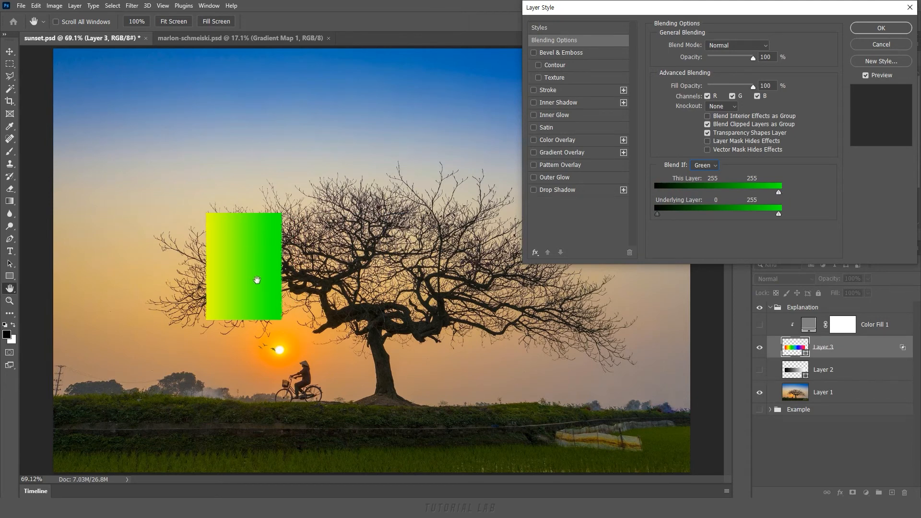
pyautogui.moveTo(778, 192); pyautogui.dragTo(652, 193)
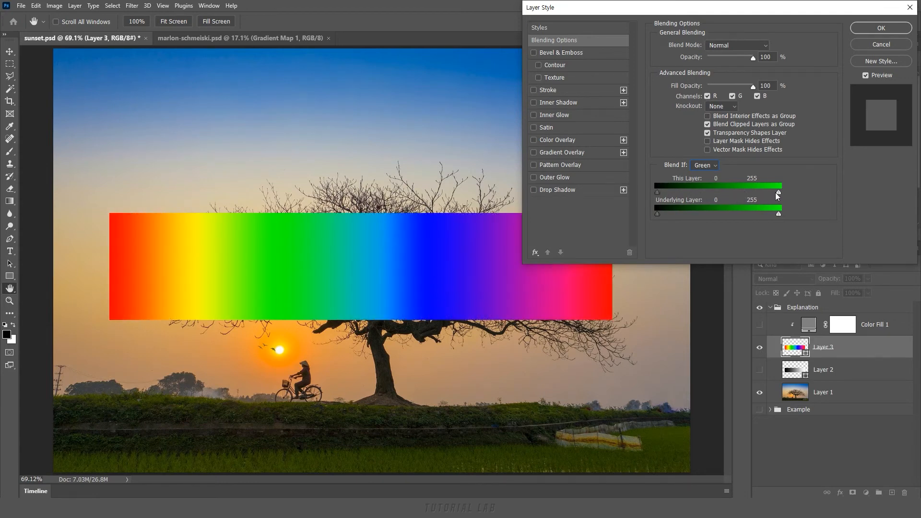
pyautogui.moveTo(778, 192); pyautogui.dragTo(655, 192)
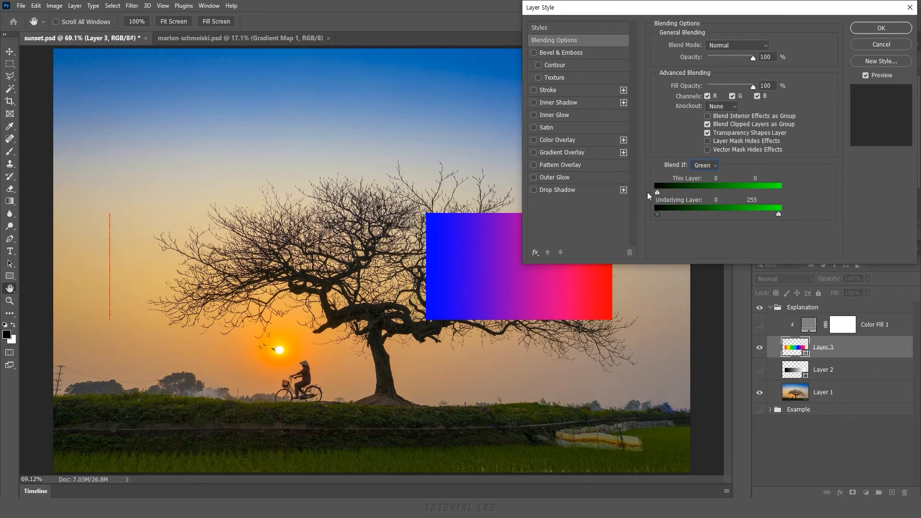
pyautogui.moveTo(657, 192); pyautogui.dragTo(778, 192)
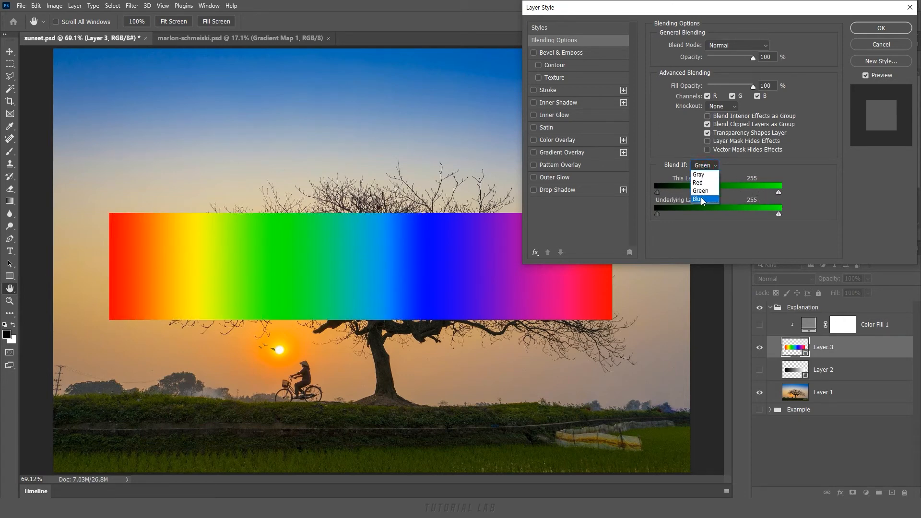
# Try Layer 3's Blend If Blue sliders for This Layer and the Underlying Layer, returning the underlying white slider to 255.
pyautogui.click(704, 199)
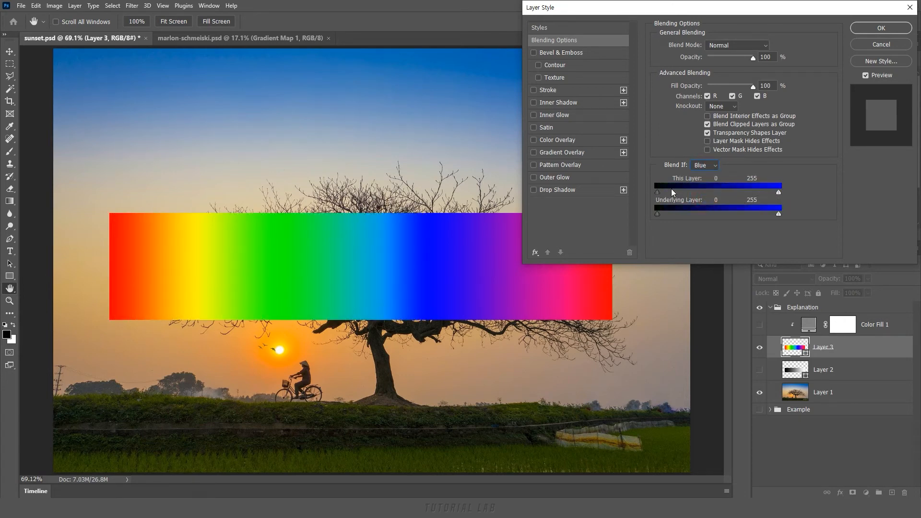
pyautogui.moveTo(658, 192)
pyautogui.mouseDown()
pyautogui.moveTo(789, 191)
pyautogui.moveTo(647, 193)
pyautogui.mouseUp()
pyautogui.moveTo(779, 194)
pyautogui.mouseDown()
pyautogui.moveTo(652, 192)
pyautogui.moveTo(789, 197)
pyautogui.mouseUp()
pyautogui.moveTo(657, 214)
pyautogui.mouseDown()
pyautogui.moveTo(768, 215)
pyautogui.moveTo(657, 214)
pyautogui.mouseUp()
pyautogui.moveTo(775, 214)
pyautogui.mouseDown()
pyautogui.moveTo(707, 215)
pyautogui.moveTo(761, 217)
pyautogui.mouseUp()
pyautogui.moveTo(708, 213); pyautogui.dragTo(781, 215)
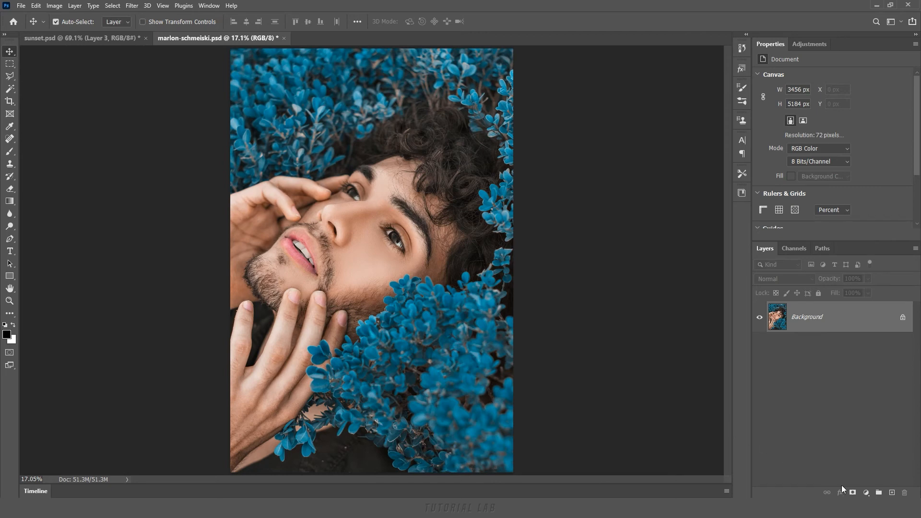
# Add a Gradient Map adjustment layer above the portrait's Background and set it to Soft Light at 30% opacity.
pyautogui.click(867, 493)
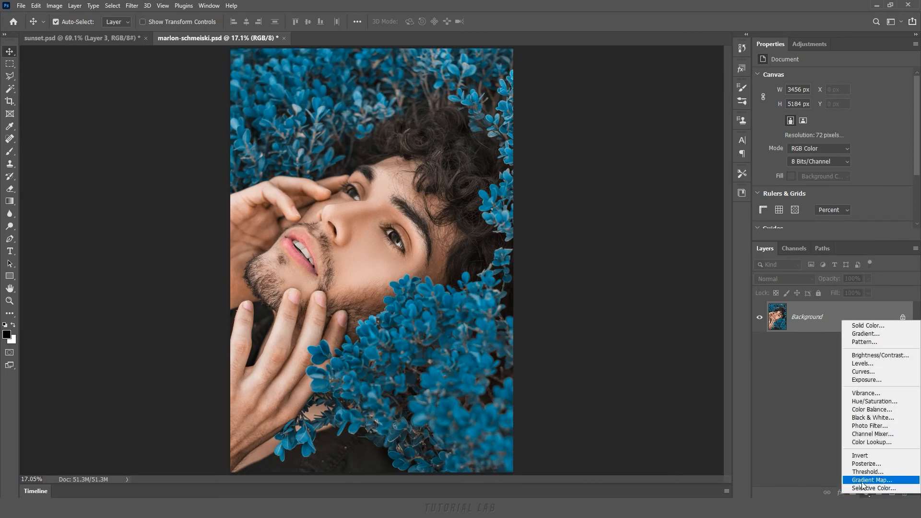
pyautogui.click(871, 479)
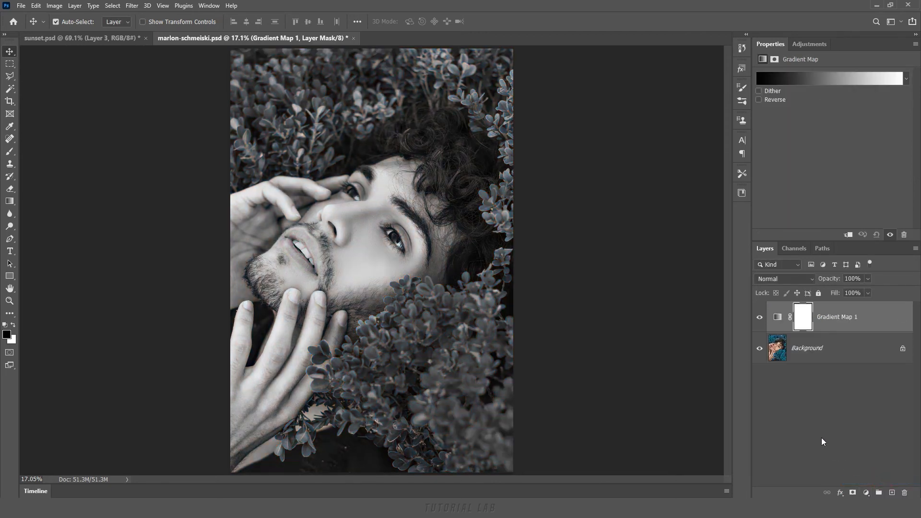
pyautogui.click(782, 275)
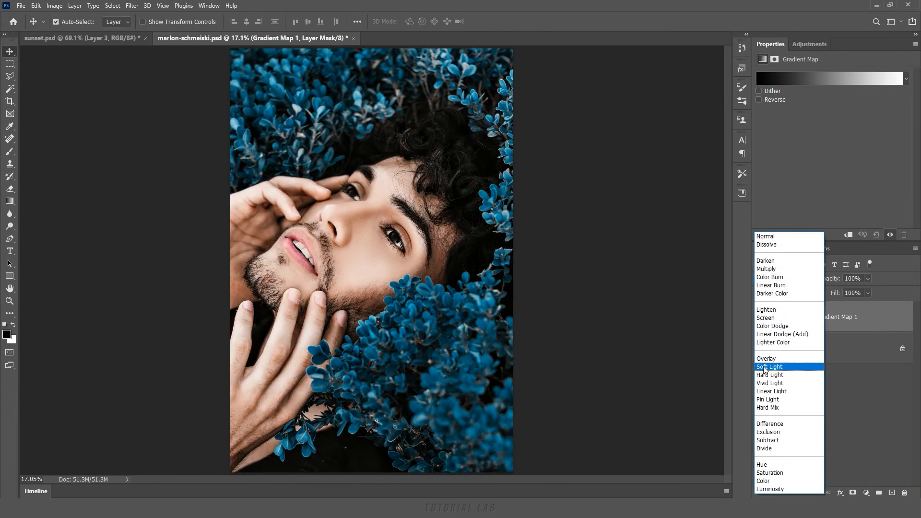
pyautogui.click(781, 368)
pyautogui.click(858, 278)
pyautogui.write('30')
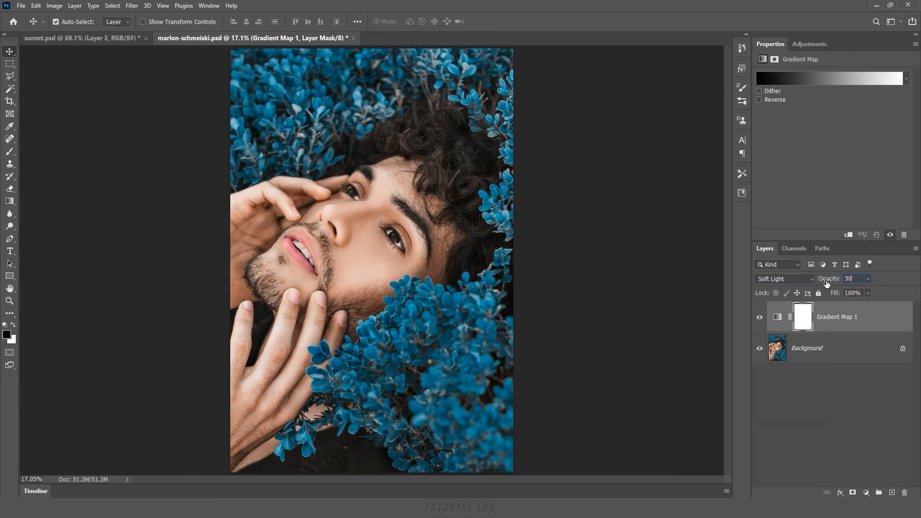
# Set the gradient map's gradient to the purple-to-blue preset Blue_24 from the Blues group.
pyautogui.click(815, 83)
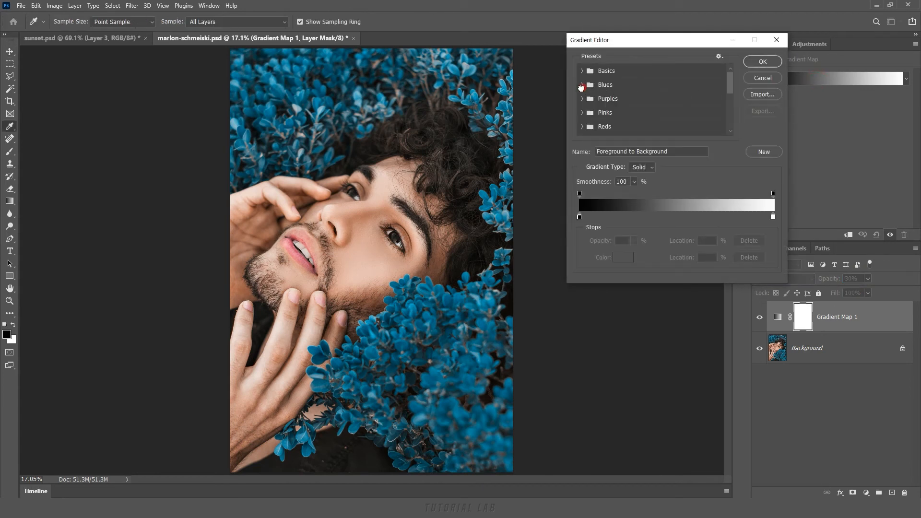
pyautogui.click(582, 84)
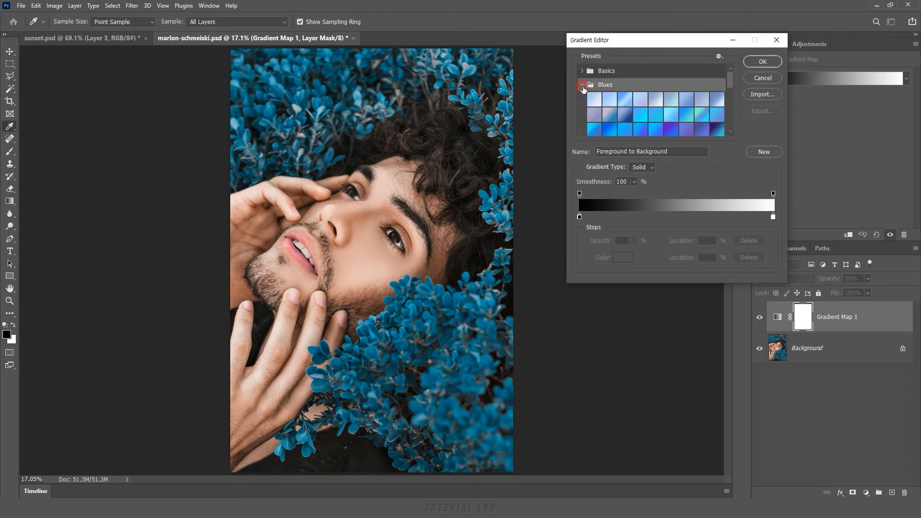
pyautogui.click(670, 130)
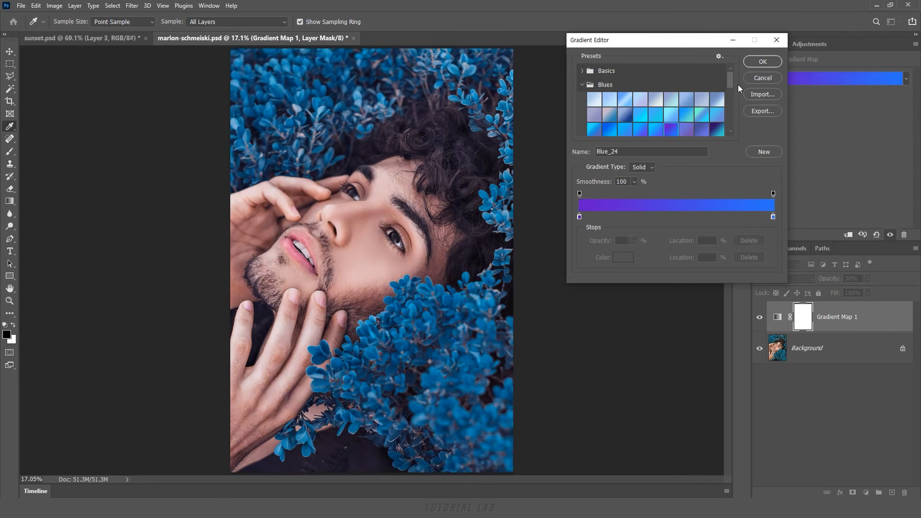
pyautogui.click(763, 62)
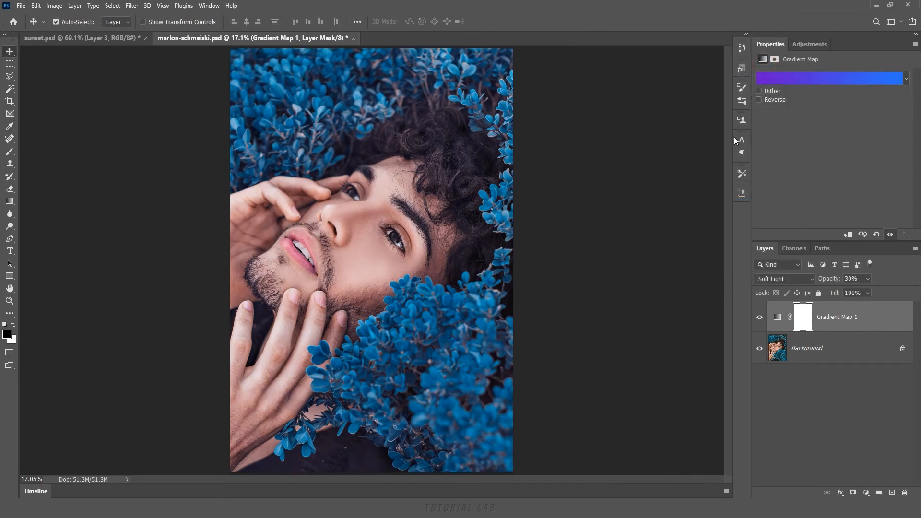
# Compare the portrait with and without the gradient map by switching the adjustment layer's visibility off and on.
pyautogui.click(760, 319)
pyautogui.click(760, 319)
pyautogui.click(759, 319)
pyautogui.click(759, 320)
# Examine the contrast between skin and leaves in the Red, Green and Blue channels, and return to the RGB composite and the layer list.
pyautogui.click(790, 249)
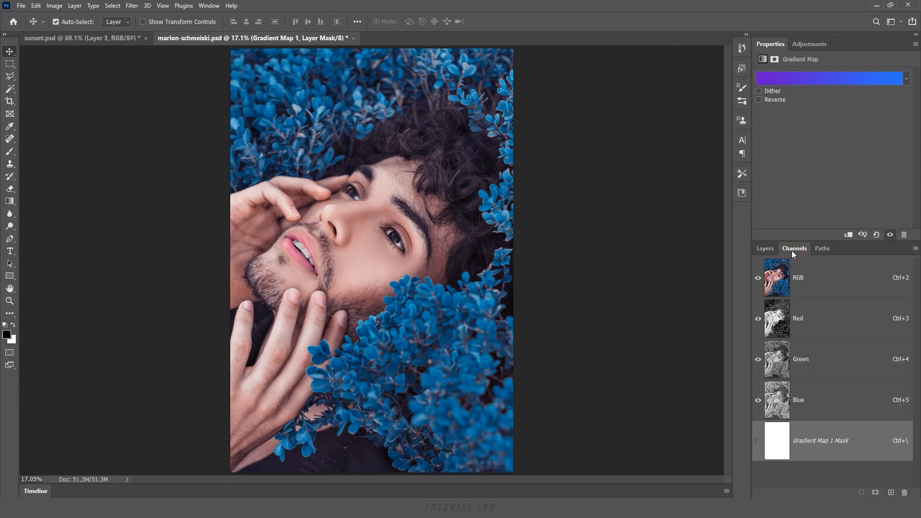
pyautogui.click(774, 324)
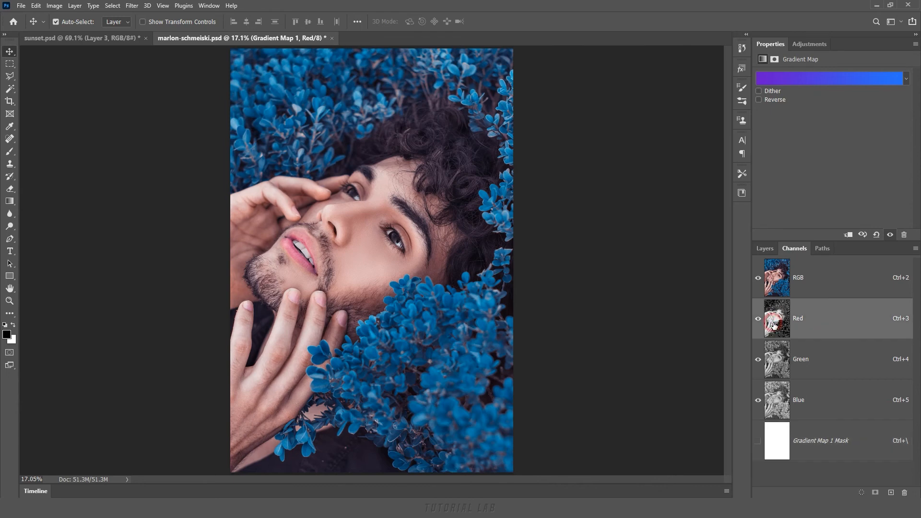
pyautogui.click(785, 285)
pyautogui.click(776, 325)
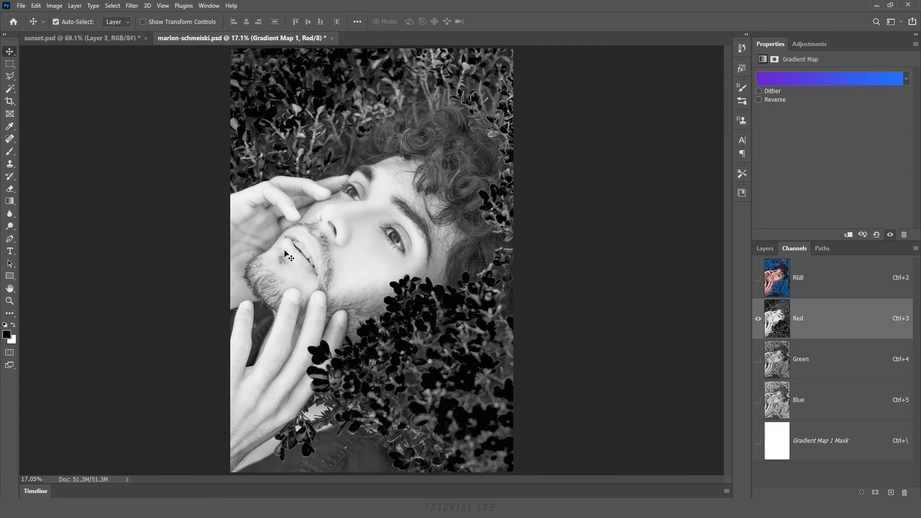
pyautogui.click(775, 363)
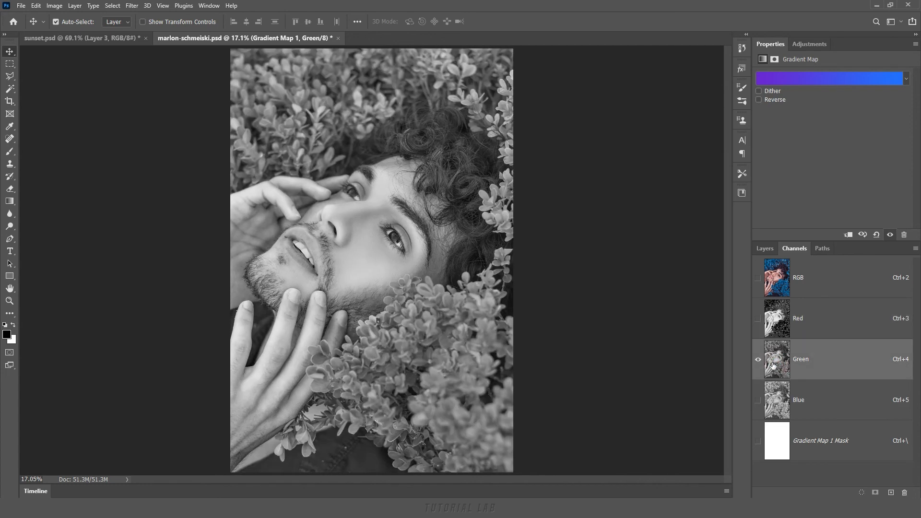
pyautogui.click(781, 407)
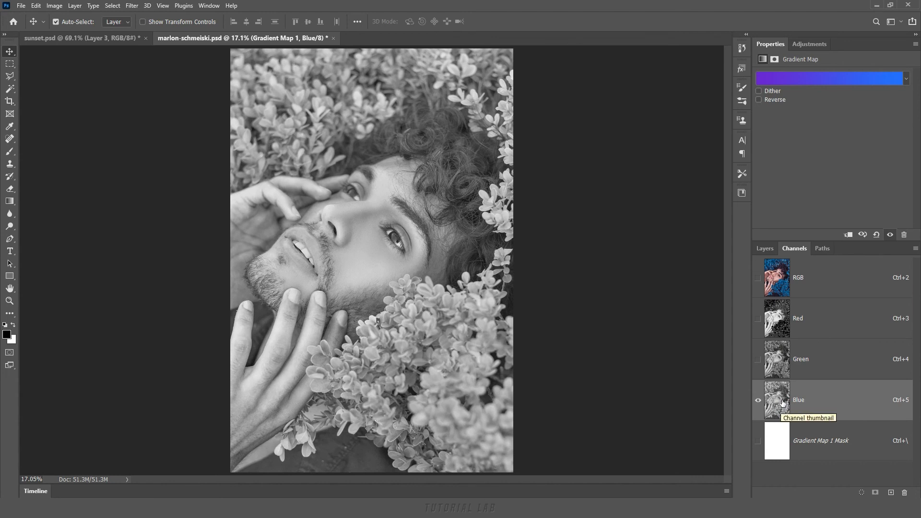
pyautogui.click(781, 371)
pyautogui.click(782, 333)
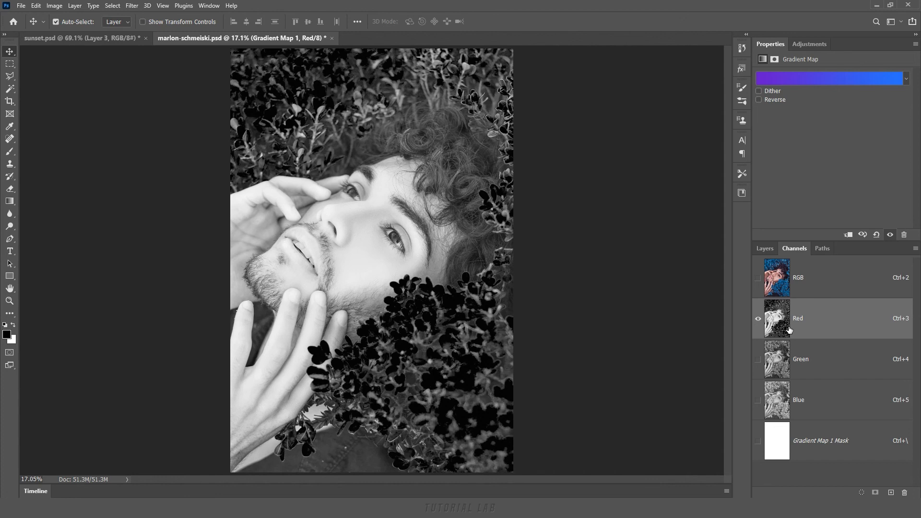
pyautogui.click(820, 280)
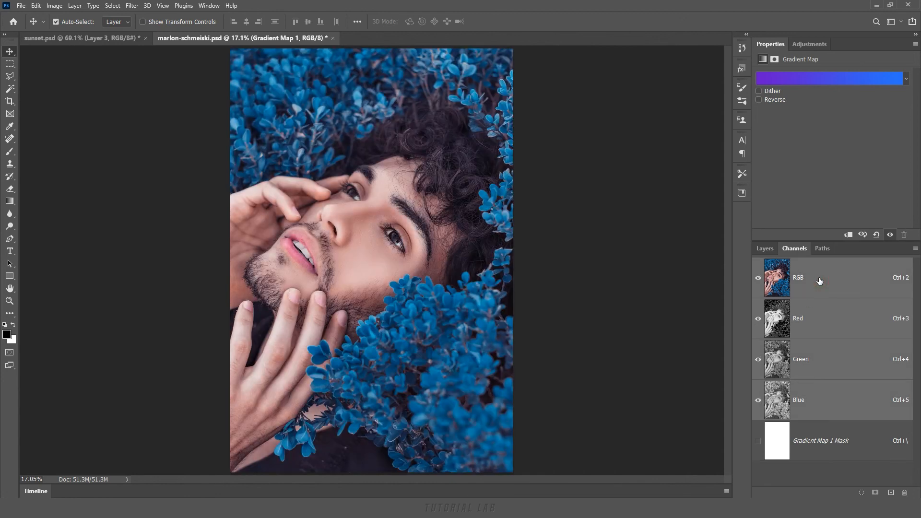
pyautogui.click(765, 249)
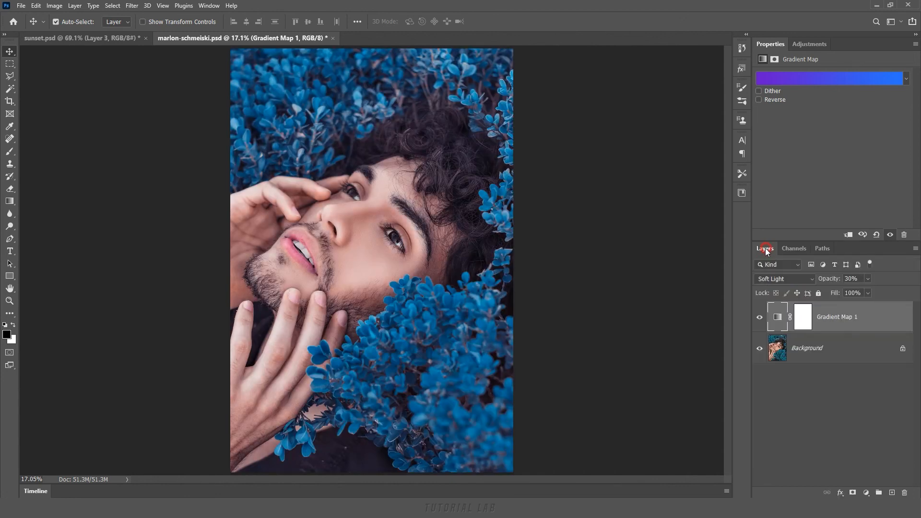
# Set Gradient Map 1's Blend If to Red with the underlying layer's white slider split at 141 / 196, and compare the effect on and off.
pyautogui.doubleClick(873, 320)
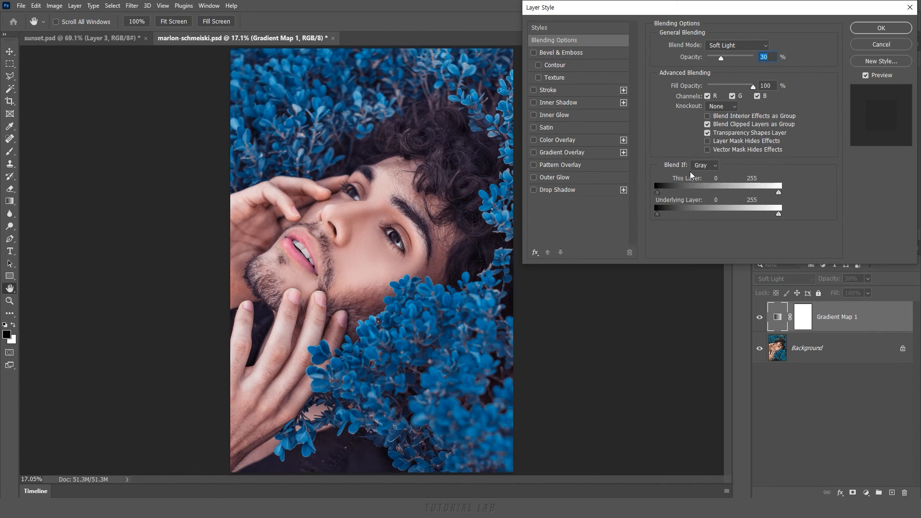
pyautogui.click(704, 166)
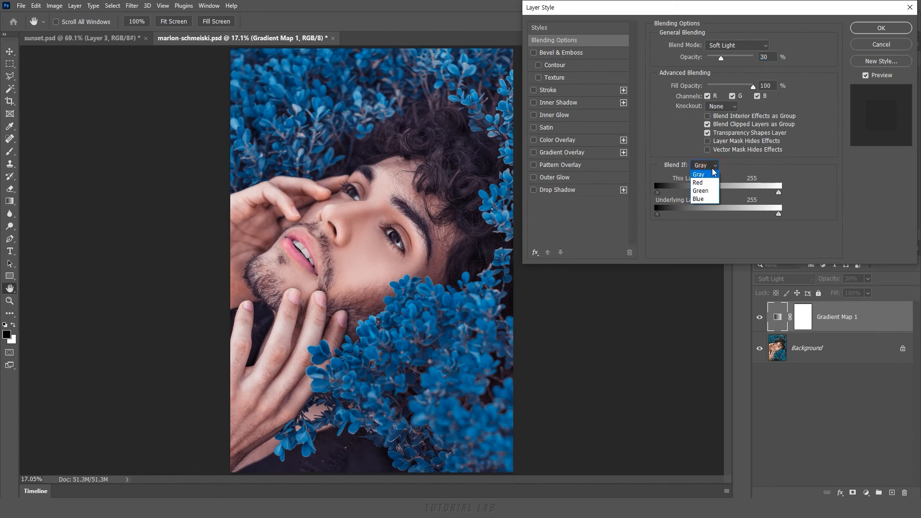
pyautogui.click(701, 183)
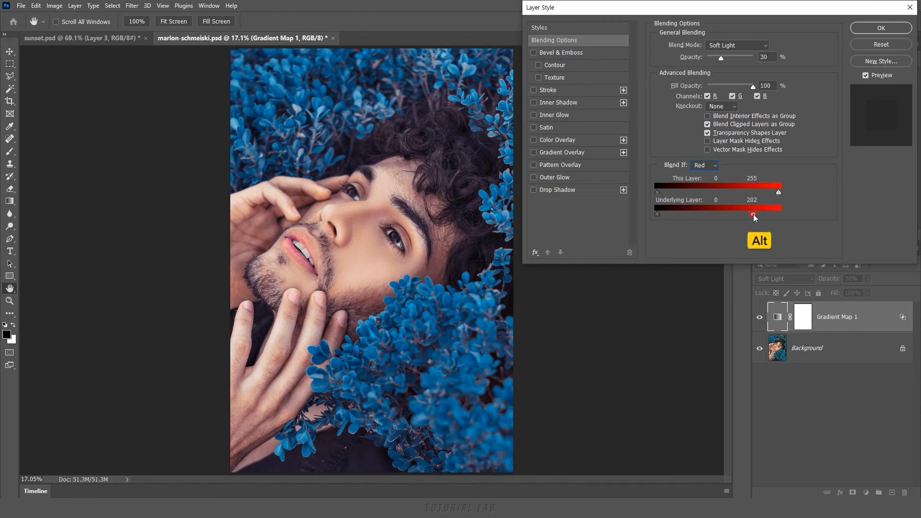
pyautogui.moveTo(753, 214); pyautogui.dragTo(743, 217)
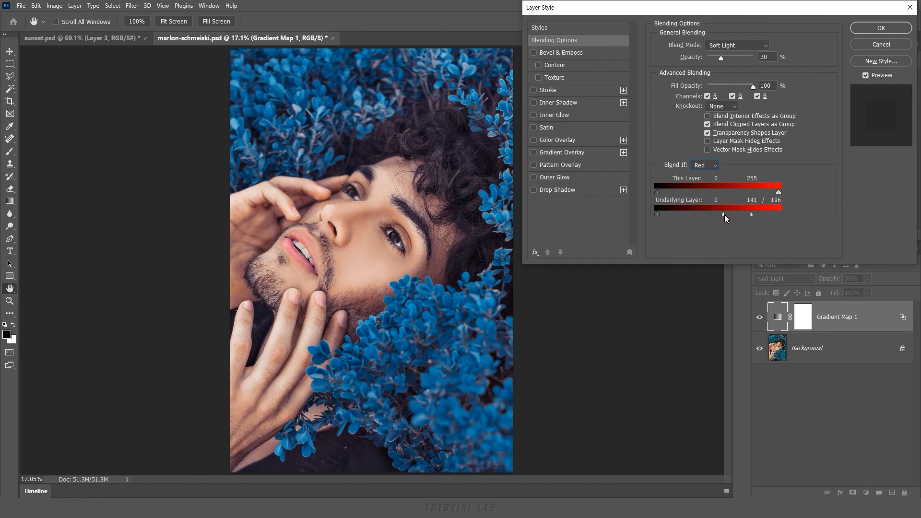
pyautogui.click(882, 28)
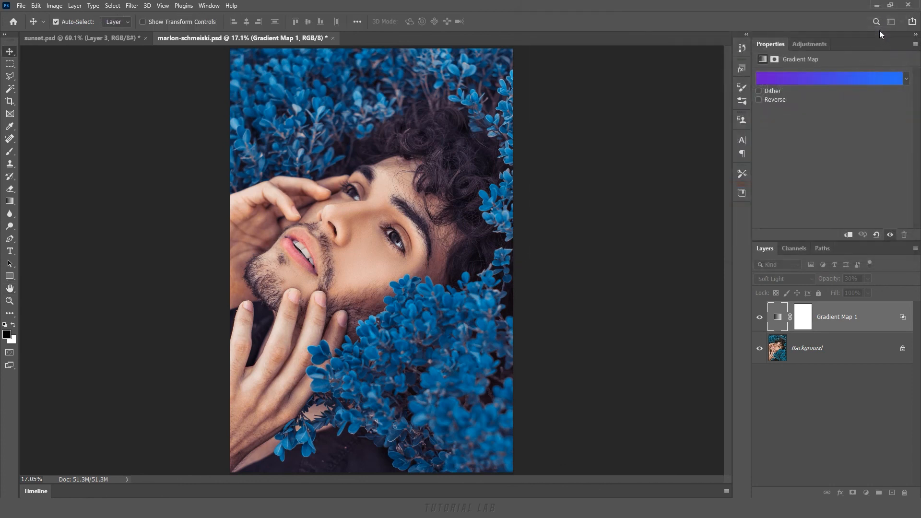
pyautogui.click(758, 318)
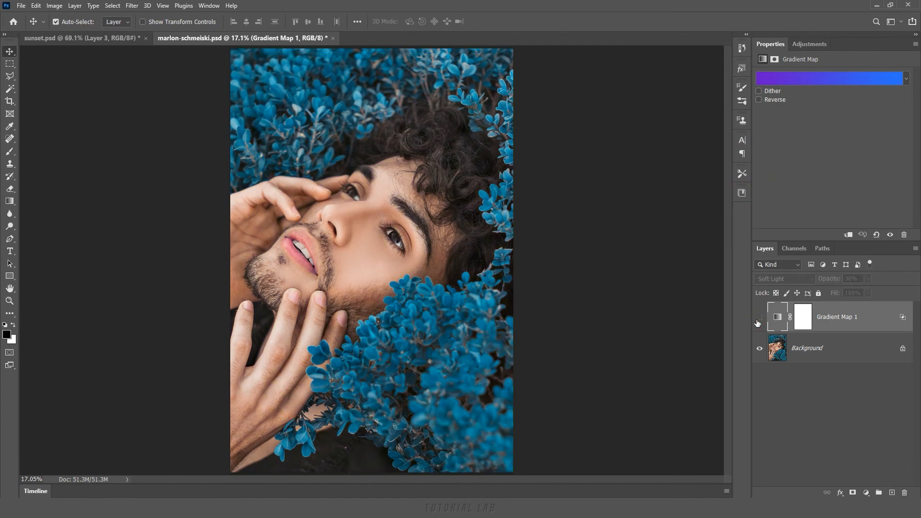
pyautogui.click(756, 322)
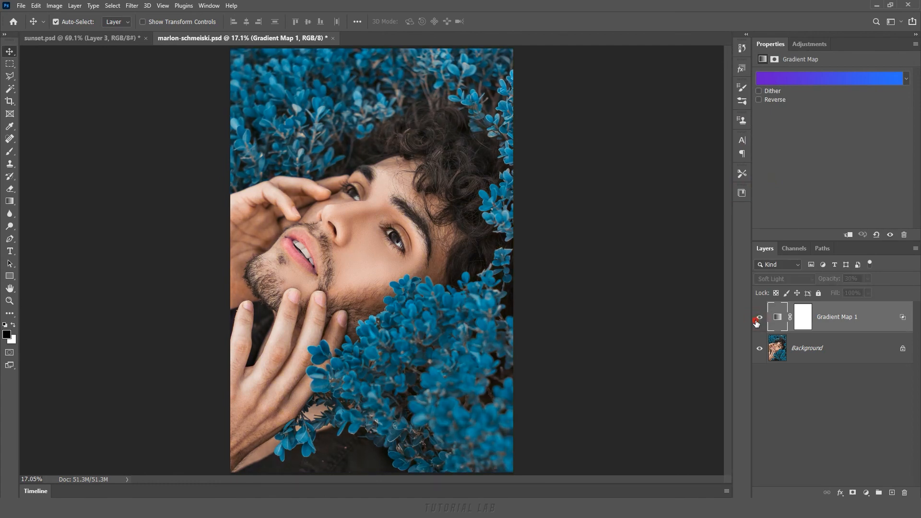